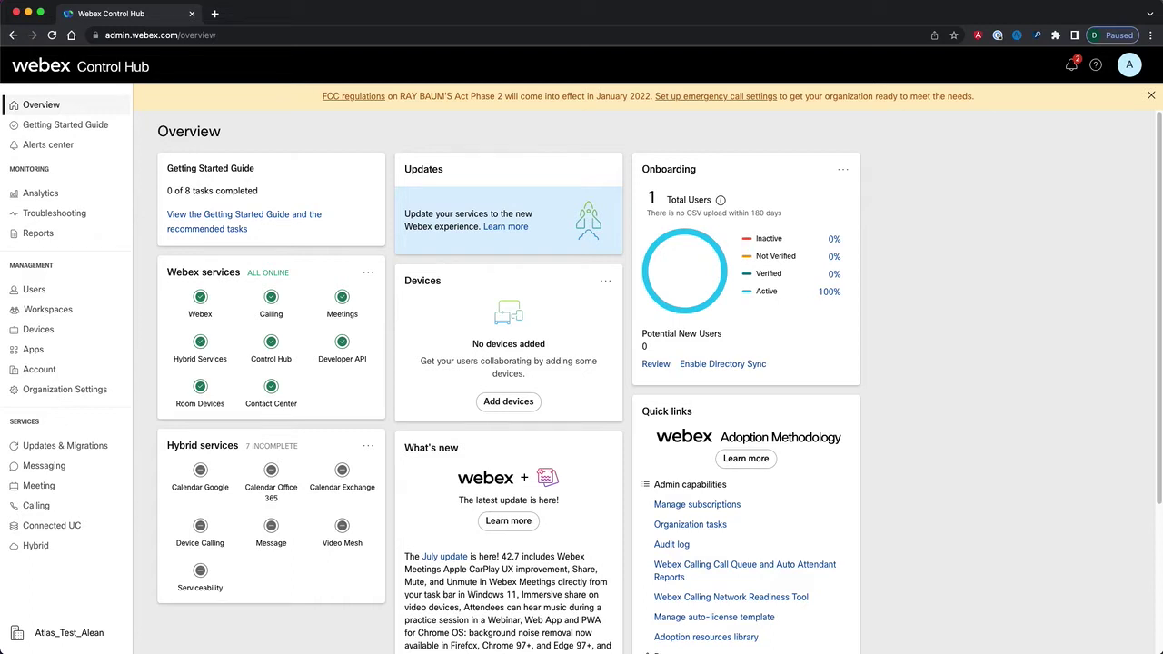
Open the Calling section to see the Numbers list with its 2 active numbers
{"action": "left_click", "coordinate": [37, 507]}
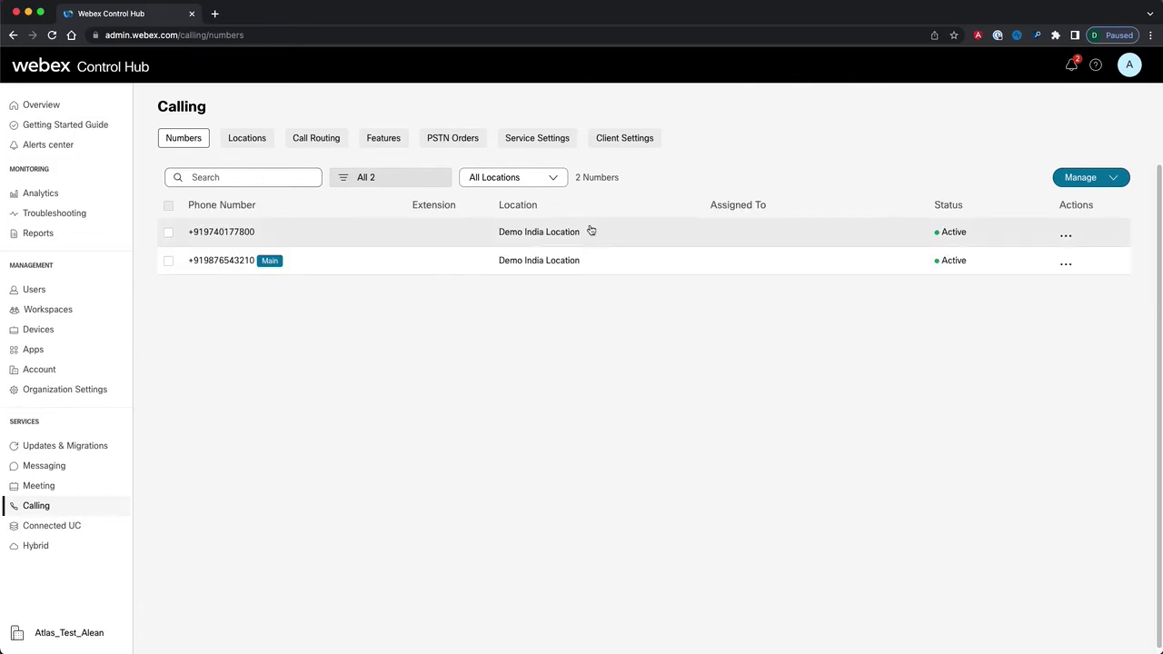
Show the Trusted Network Edge list under Call Routing
{"action": "left_click", "coordinate": [303, 141]}
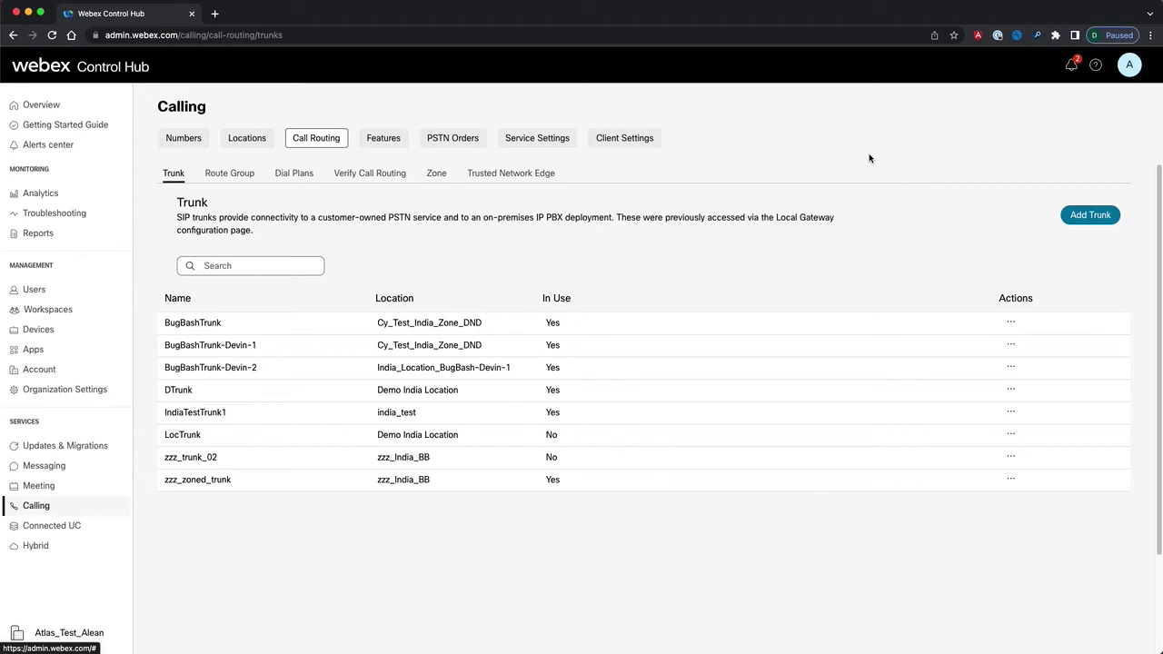
{"action": "left_click", "coordinate": [511, 176]}
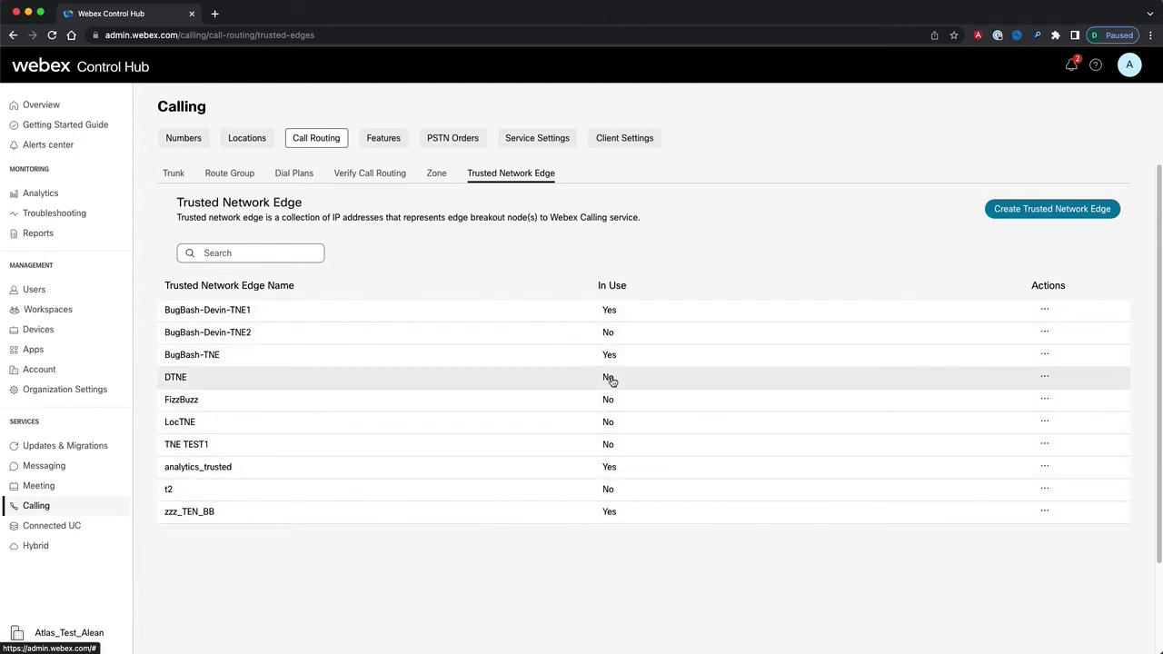
{"action": "left_click", "coordinate": [1043, 378]}
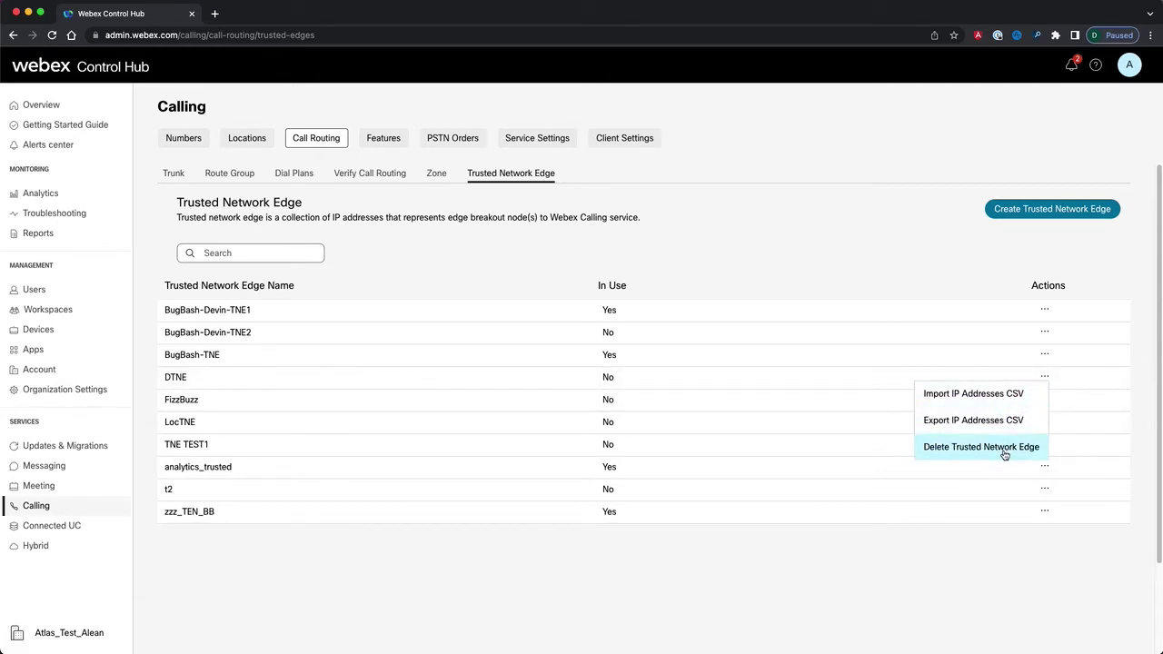
{"action": "left_click", "coordinate": [816, 249]}
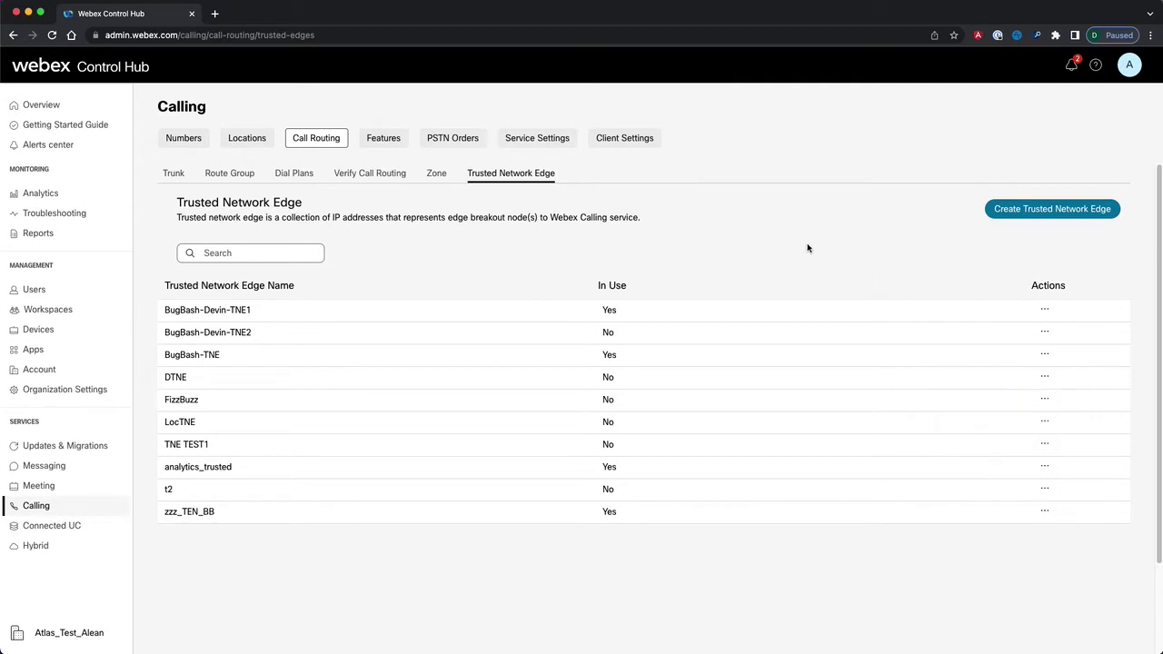
Create trusted network edge 'Demo Trusted Edge' with IP address 192.168.1.1
{"action": "left_click", "coordinate": [1027, 217]}
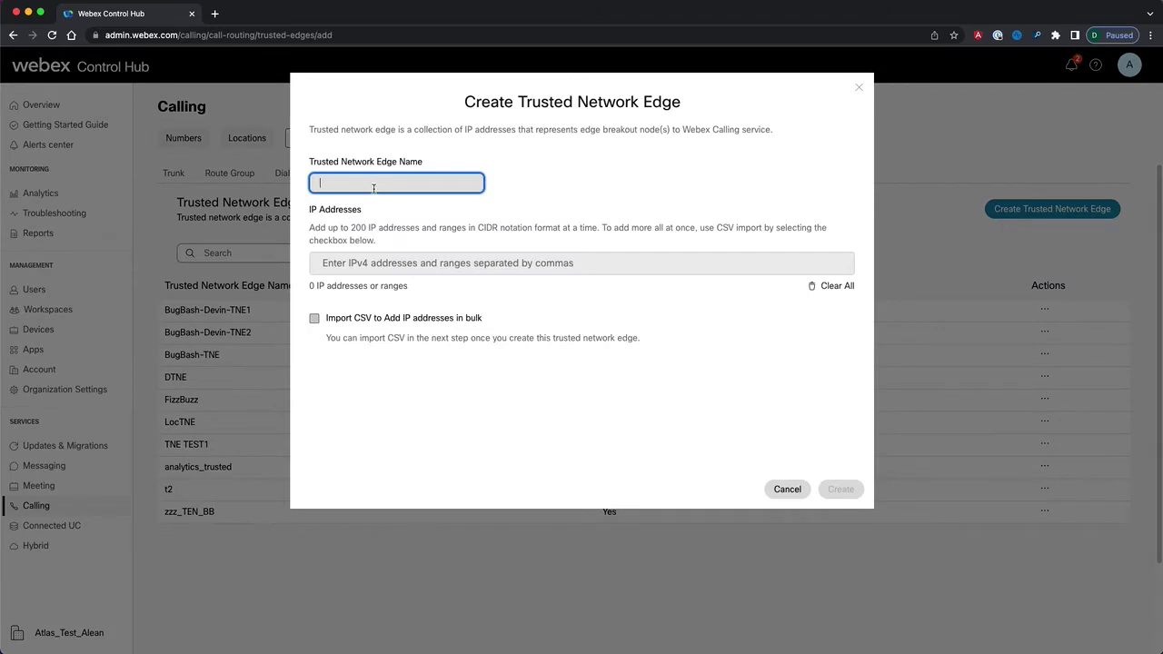
{"action": "type", "text": "Demo Trusted Edge"}
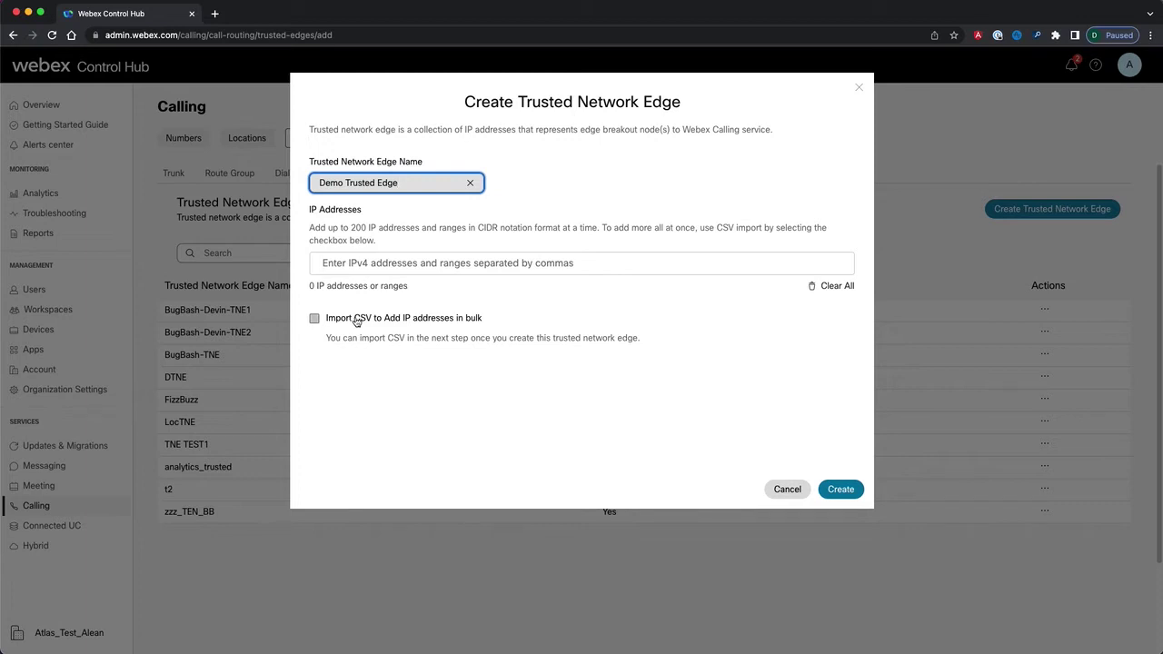
{"action": "left_click", "coordinate": [414, 262]}
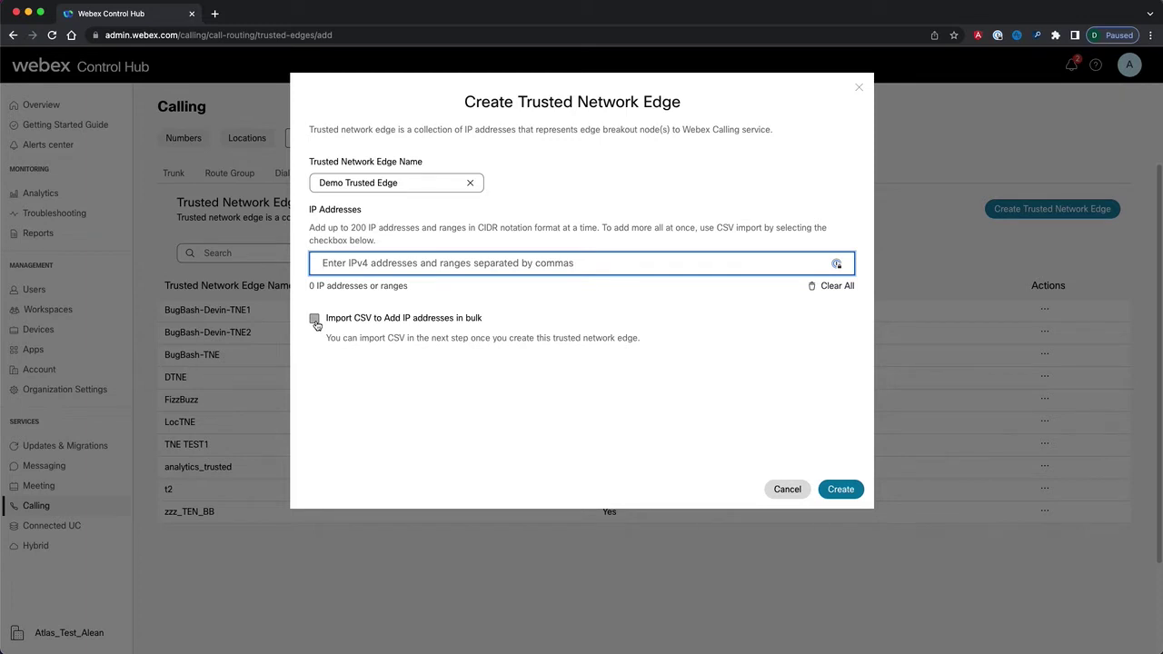
{"action": "type", "text": "19"}
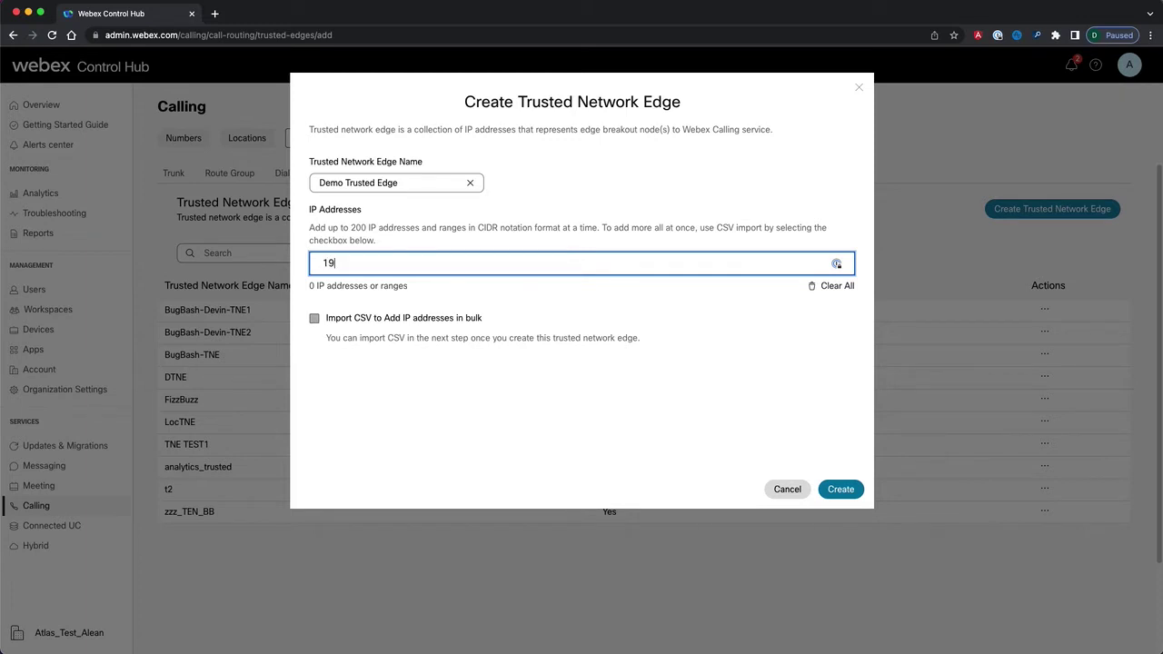
{"action": "type", "text": "2.168.1.1"}
{"action": "key", "text": "Return"}
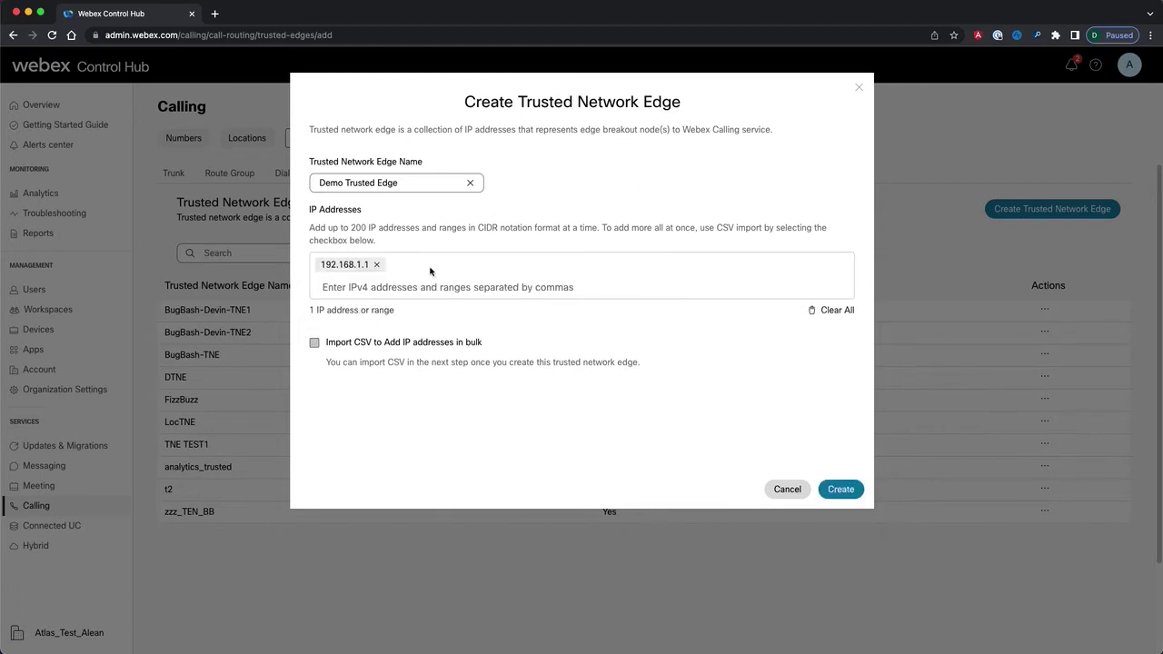
{"action": "left_click", "coordinate": [843, 492]}
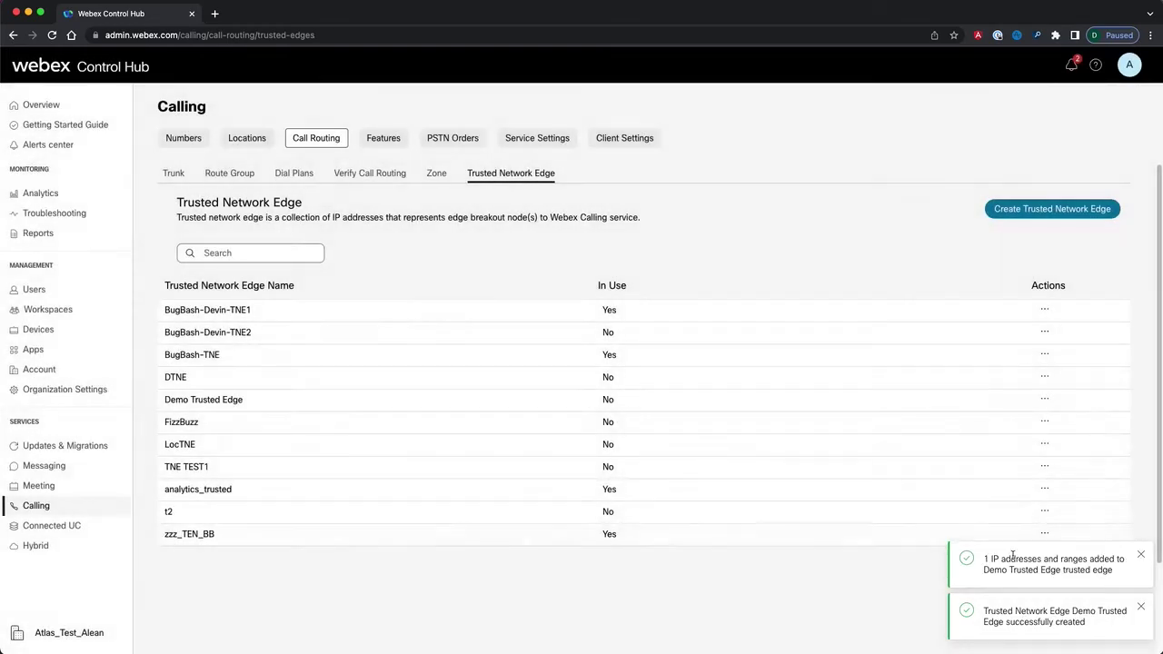
Rename trusted edge 'Demo Trusted Edge' to 'Demo TNE' and save it
{"action": "left_click", "coordinate": [265, 407]}
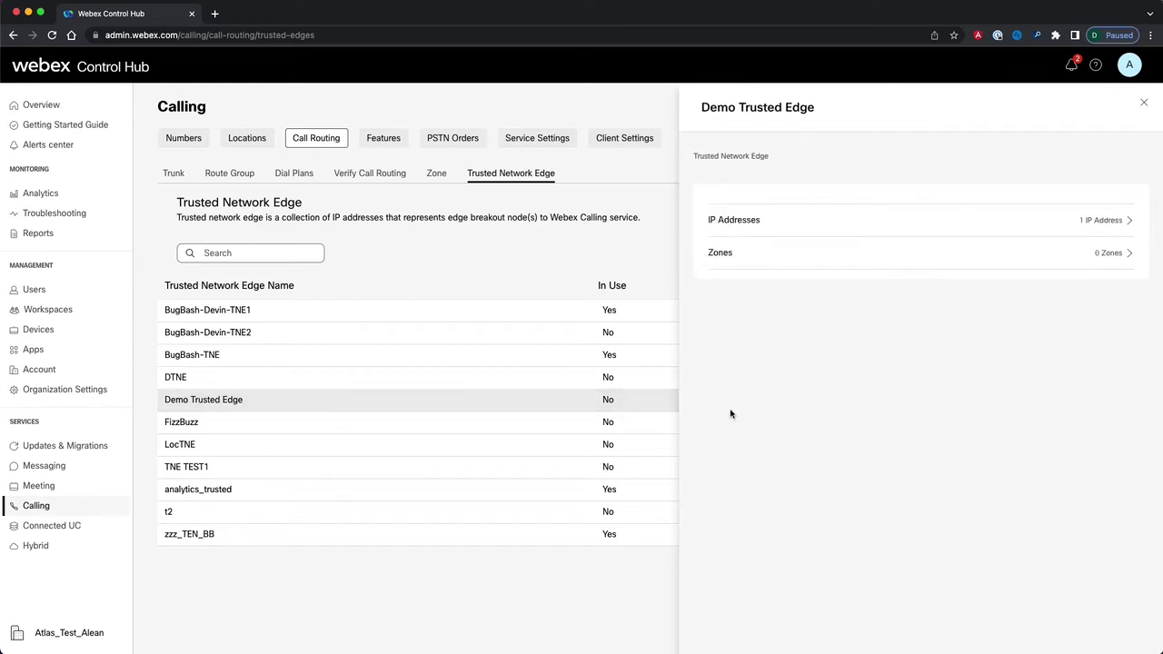
{"action": "left_click", "coordinate": [821, 112]}
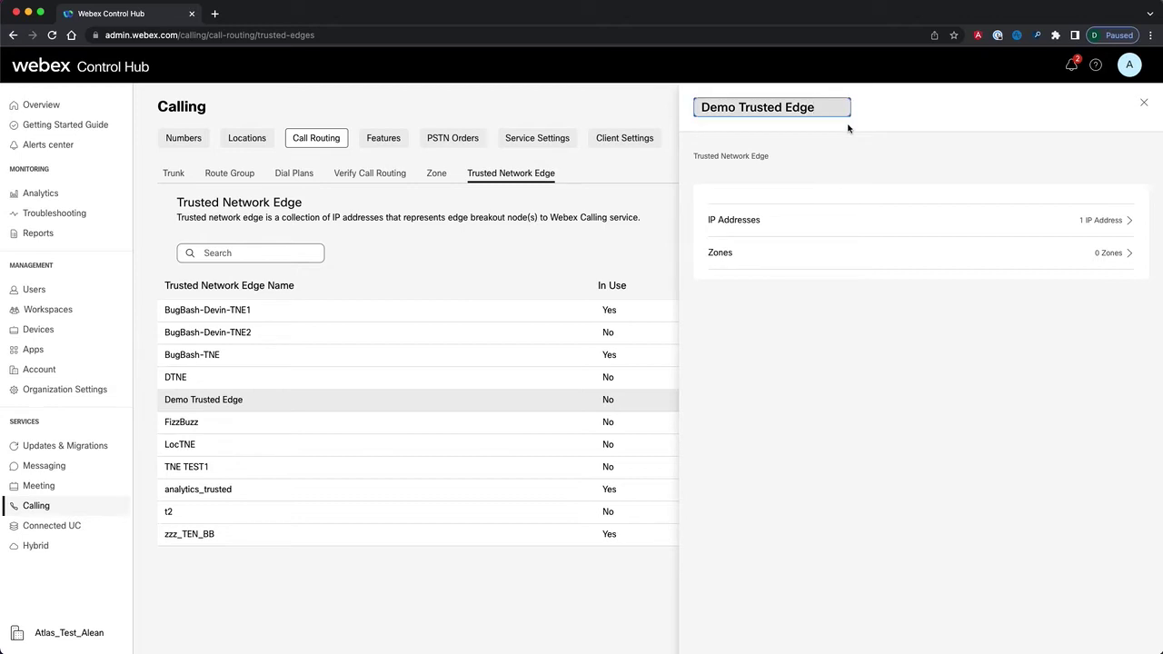
{"action": "key", "text": "BackSpace"}
{"action": "key", "text": "BackSpace"}
{"action": "key", "text": "BackSpace"}
{"action": "key", "text": "BackSpace"}
{"action": "key", "text": "BackSpace"}
{"action": "key", "text": "BackSpace"}
{"action": "key", "text": "BackSpace"}
{"action": "key", "text": "BackSpace"}
{"action": "key", "text": "BackSpace"}
{"action": "key", "text": "BackSpace"}
{"action": "key", "text": "BackSpace"}
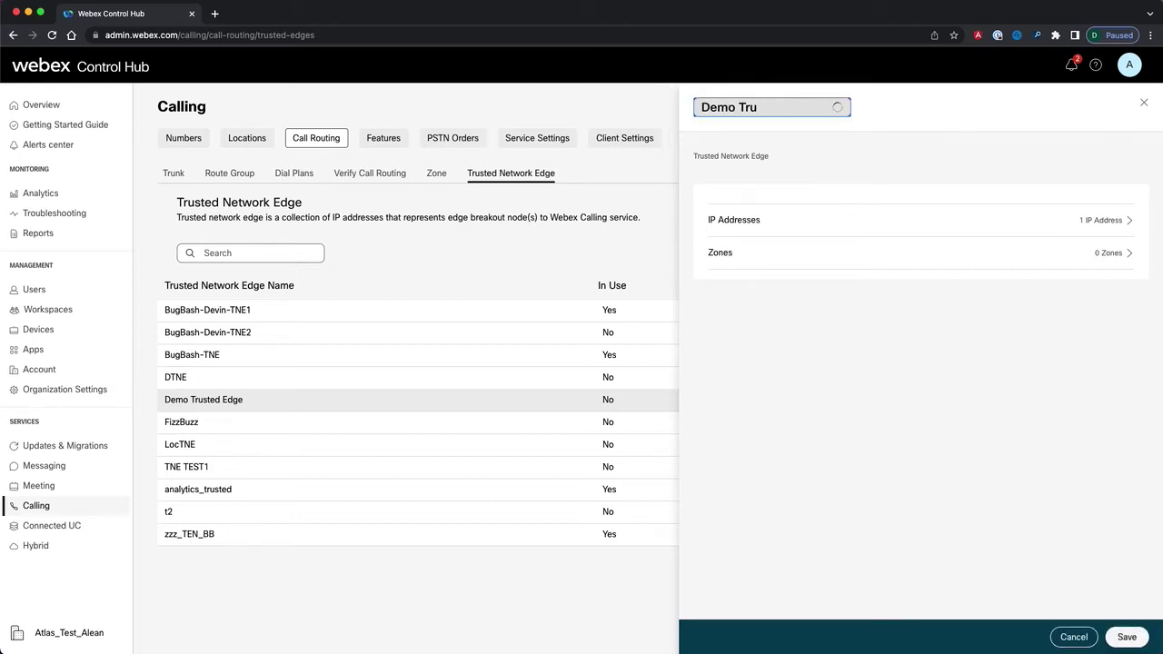
{"action": "type", "text": "NE"}
{"action": "left_click", "coordinate": [1126, 637]}
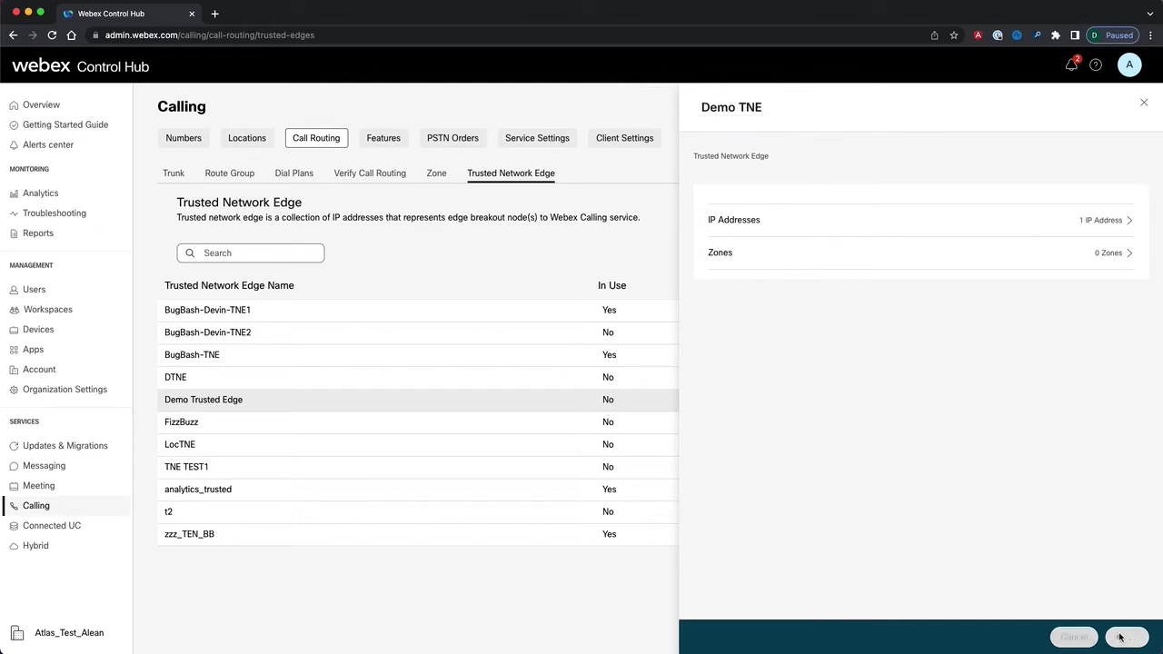
{"action": "left_click", "coordinate": [1141, 607]}
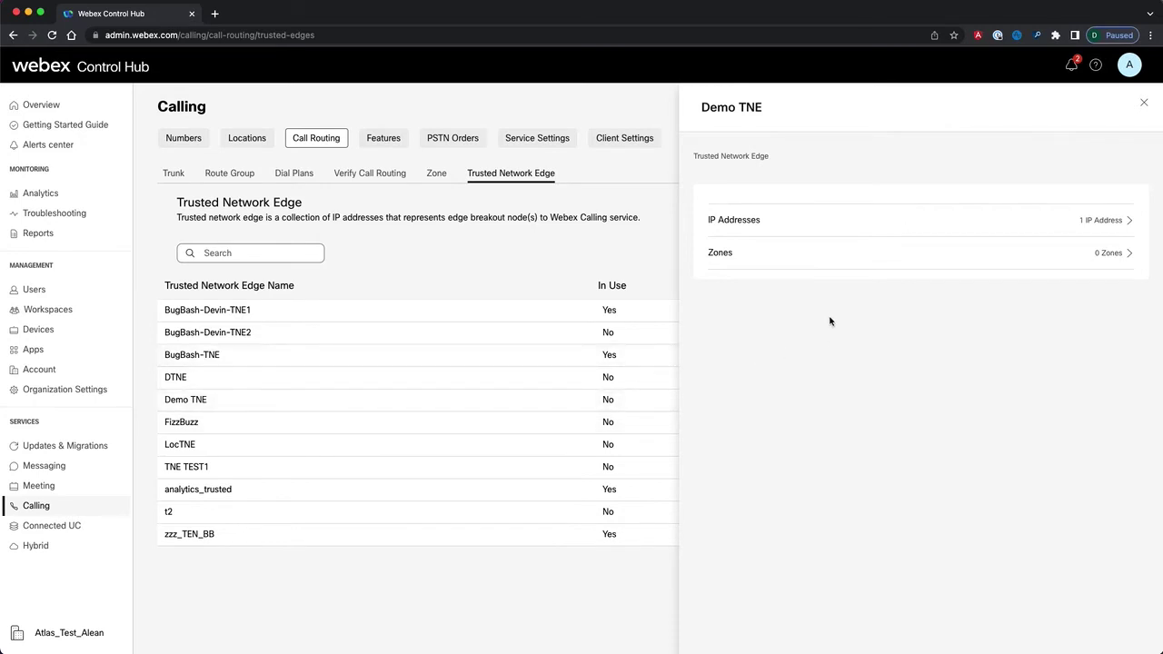
Add IP address 192.168.1.2 to Demo TNE, then bring up its CSV import dialog
{"action": "left_click", "coordinate": [769, 223]}
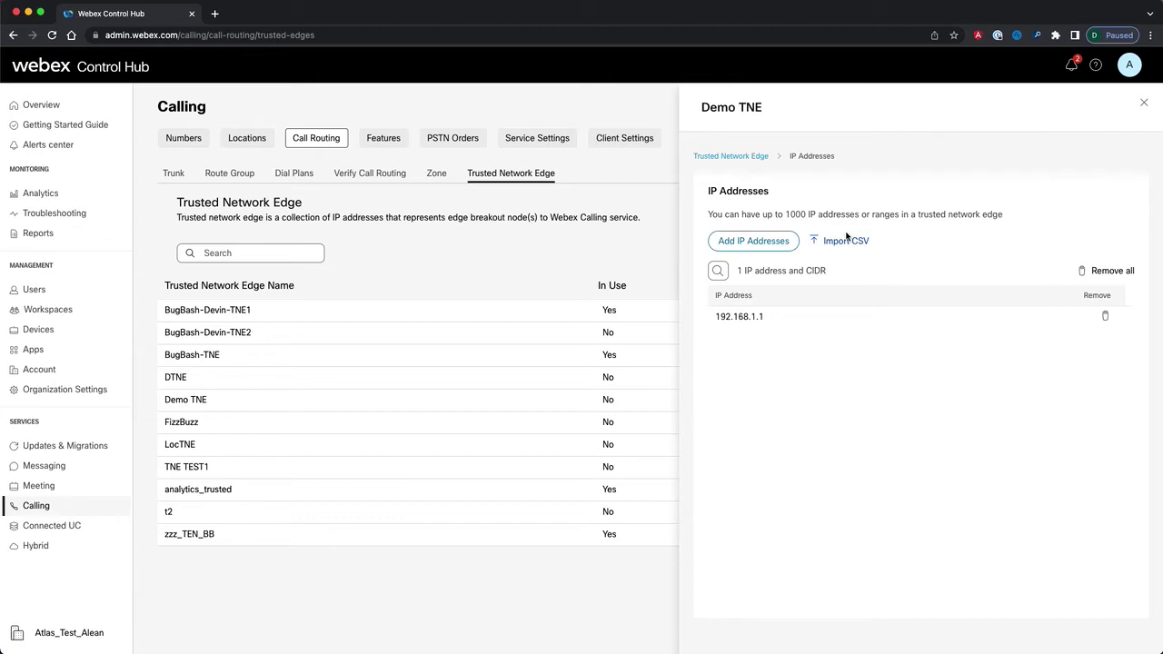
{"action": "left_click", "coordinate": [716, 271]}
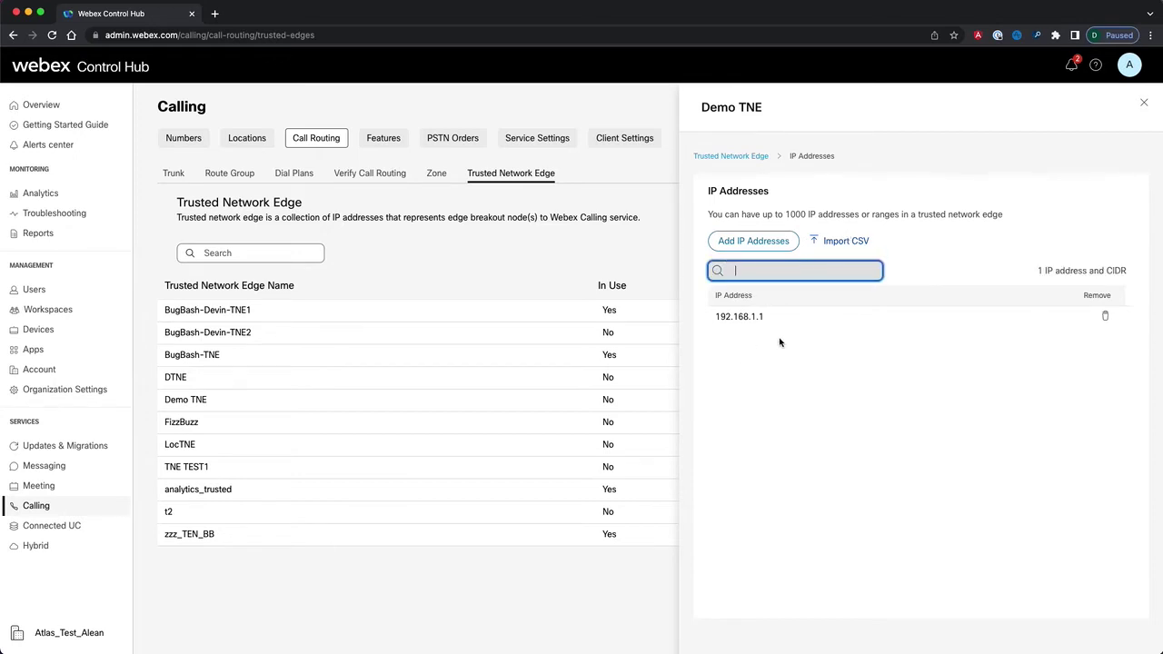
{"action": "left_click", "coordinate": [791, 232]}
{"action": "left_click", "coordinate": [770, 242]}
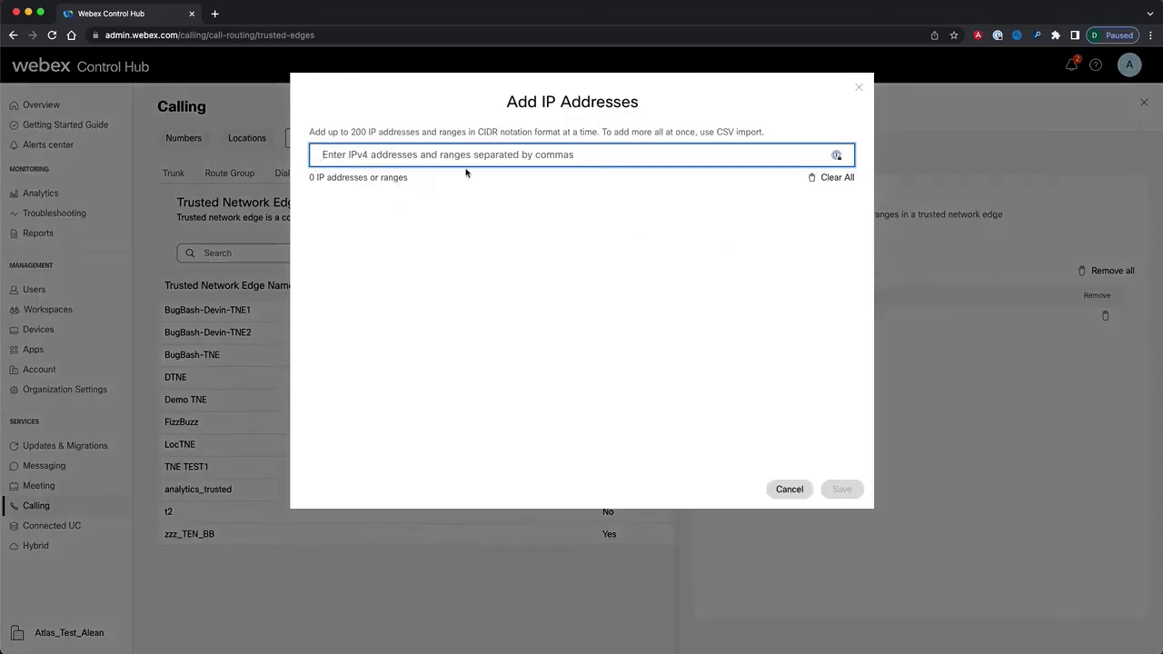
{"action": "type", "text": "1"}
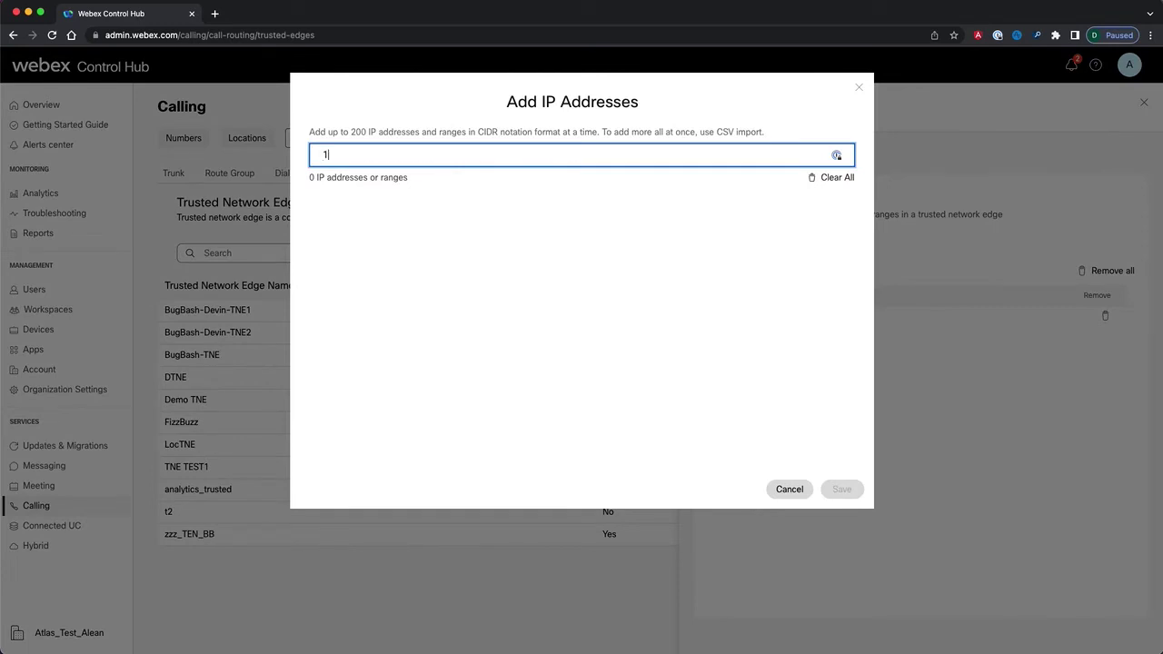
{"action": "type", "text": "92.168.1.2"}
{"action": "key", "text": "Tab"}
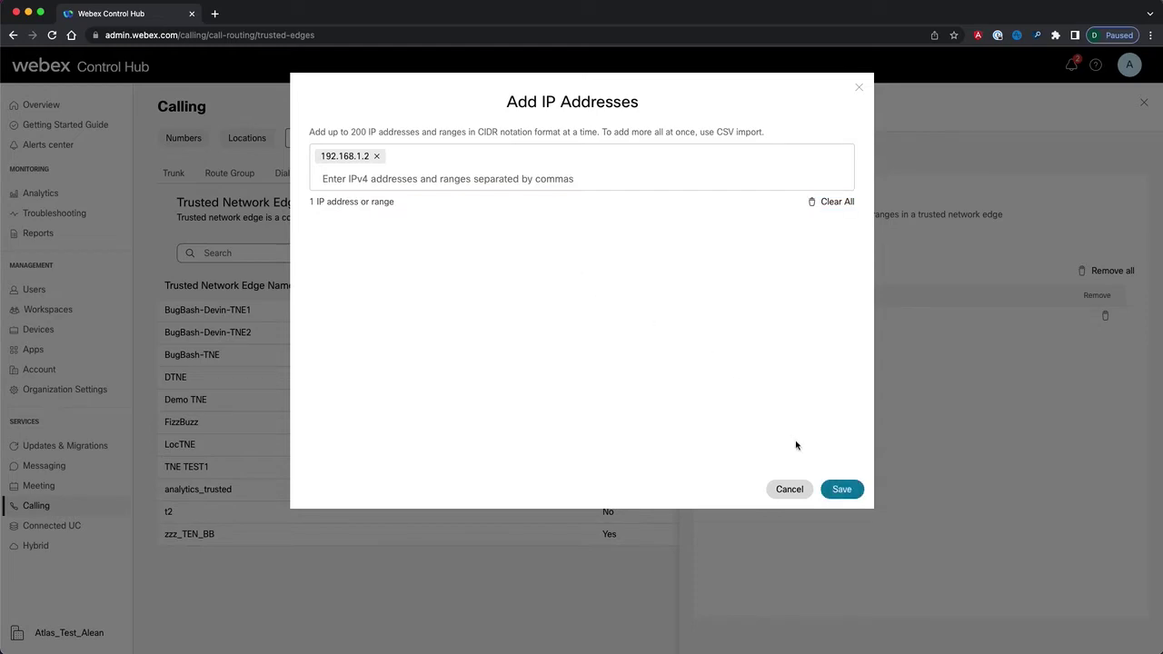
{"action": "left_click", "coordinate": [842, 489]}
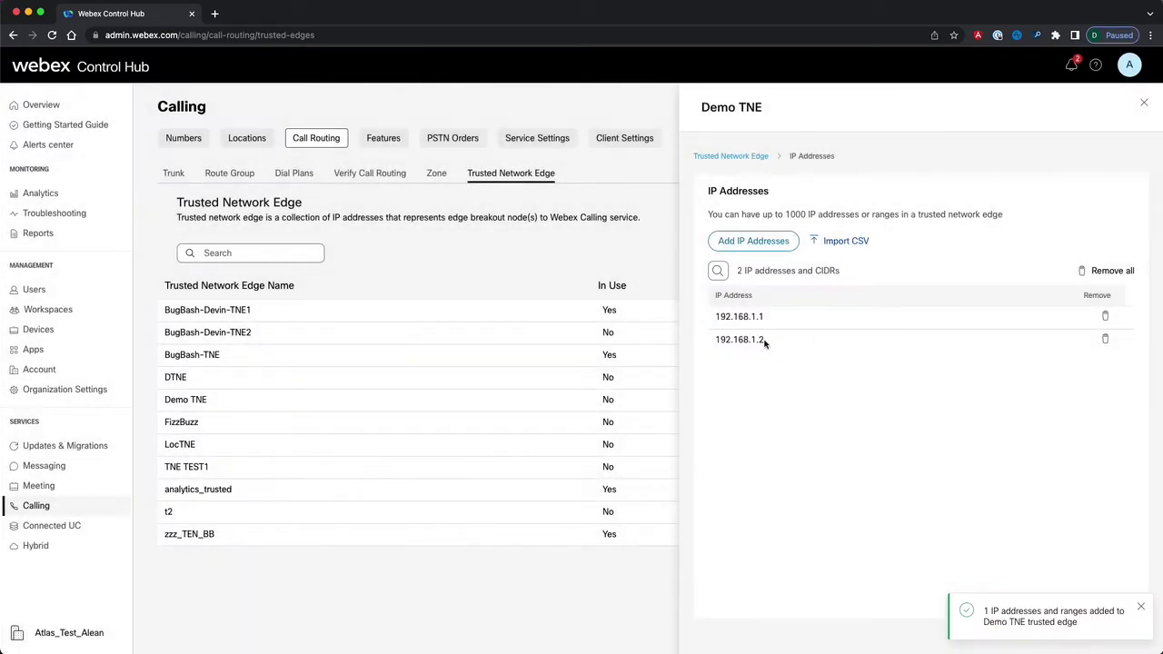
{"action": "left_click", "coordinate": [854, 244]}
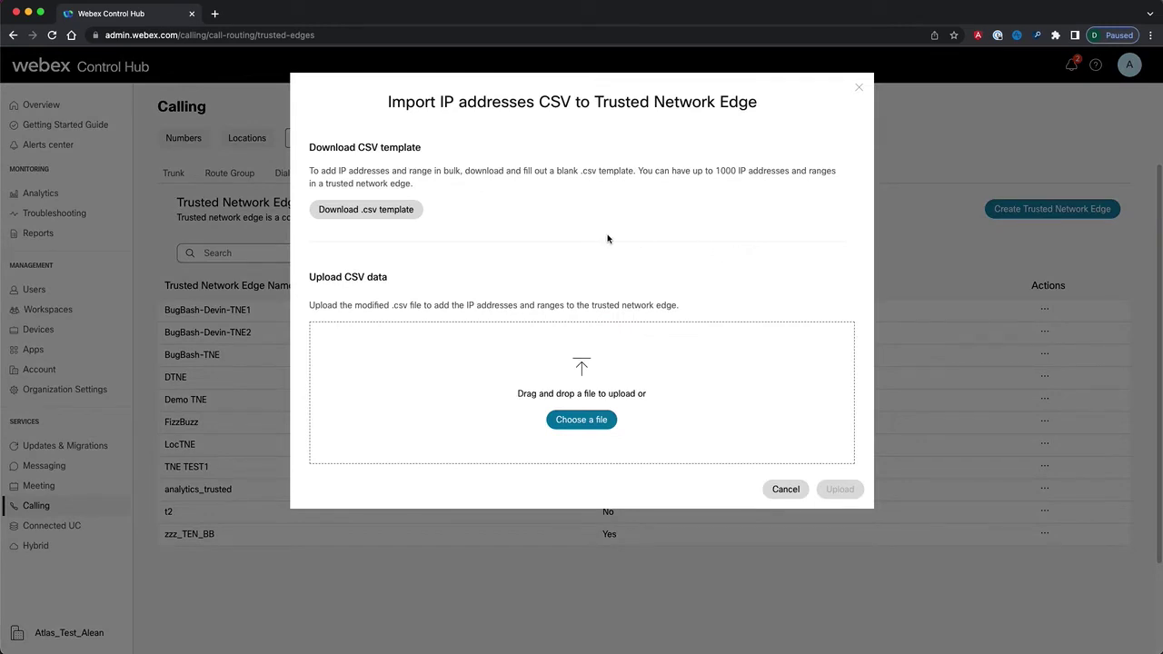
Cancel the CSV import, verify Demo TNE is used by no zones, and close its panel
{"action": "left_click", "coordinate": [786, 488]}
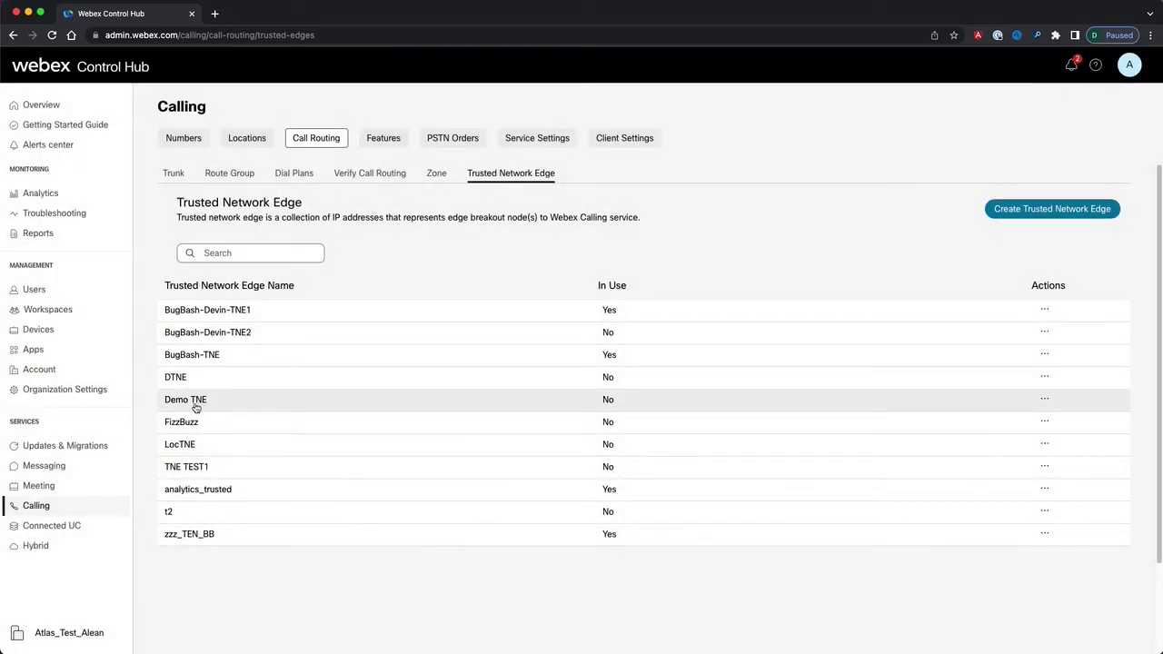
{"action": "left_click", "coordinate": [329, 409]}
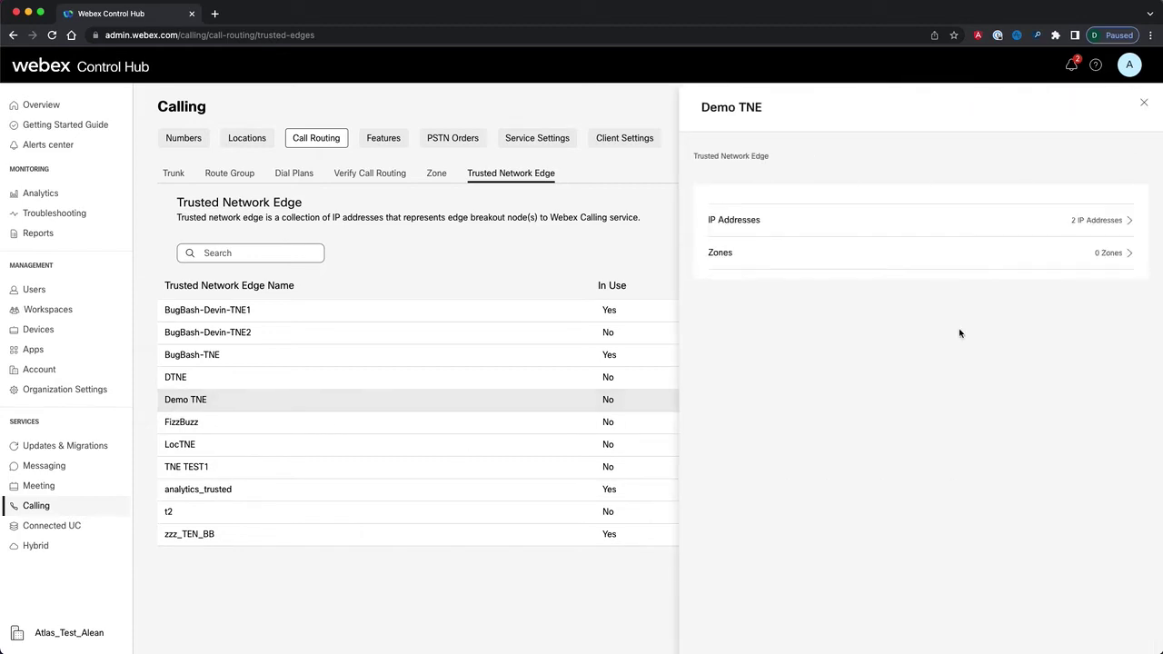
{"action": "left_click", "coordinate": [742, 259]}
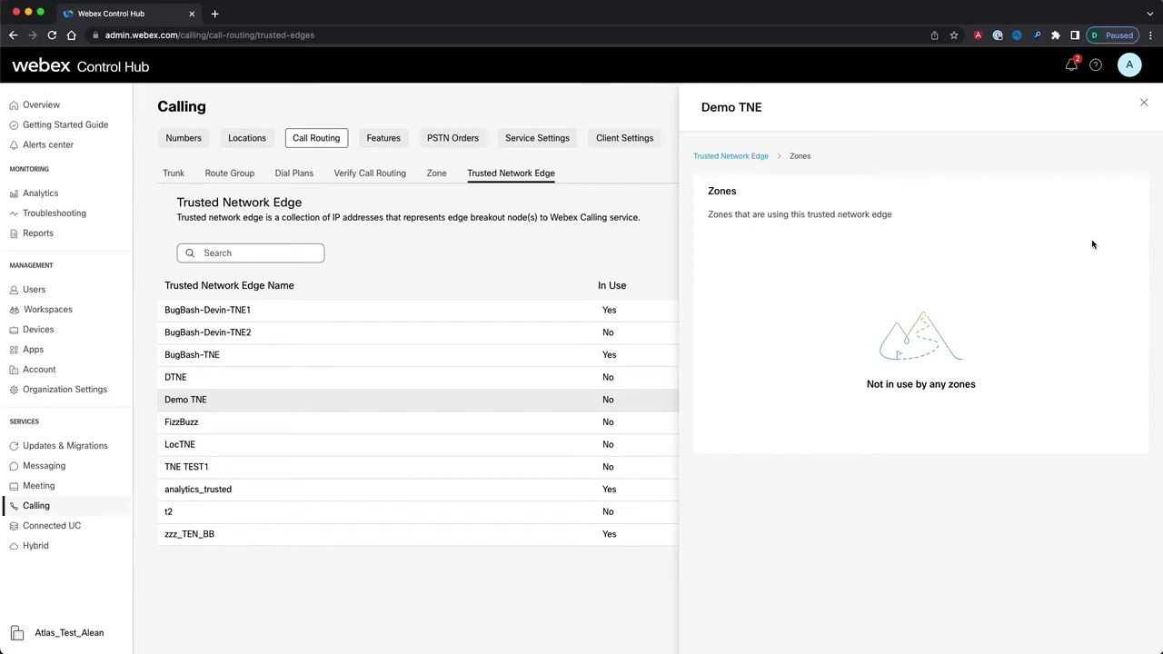
{"action": "left_click", "coordinate": [1144, 102]}
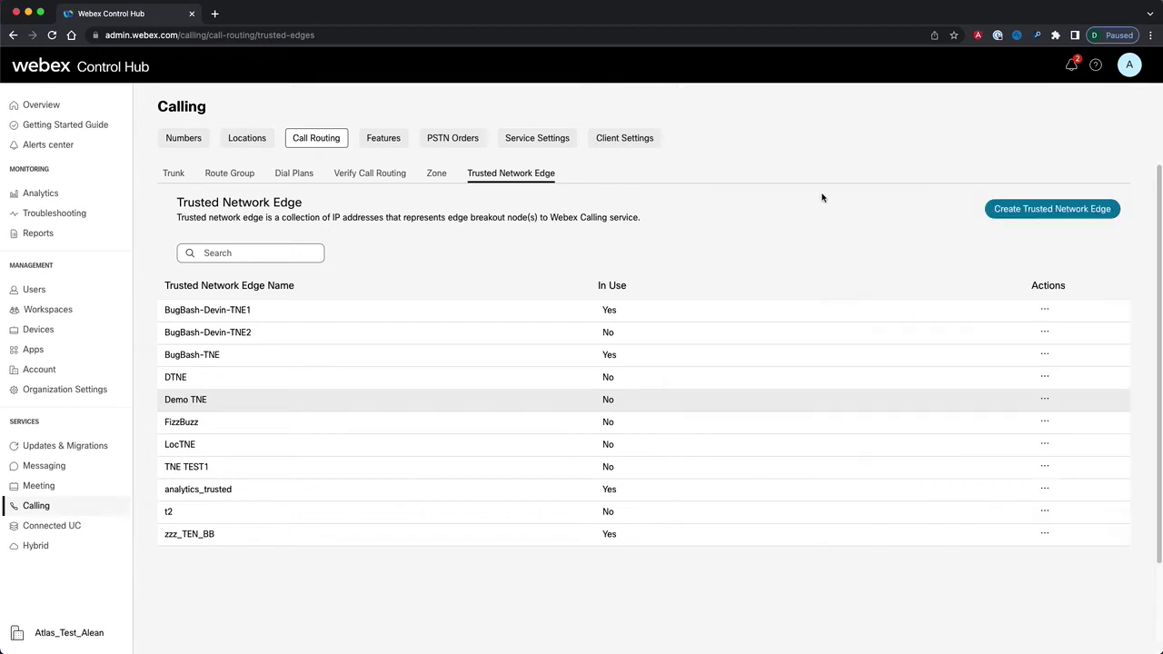
Switch to the Zone list and show the actions for BugBash-Devin-Zone-1
{"action": "left_click", "coordinate": [437, 178]}
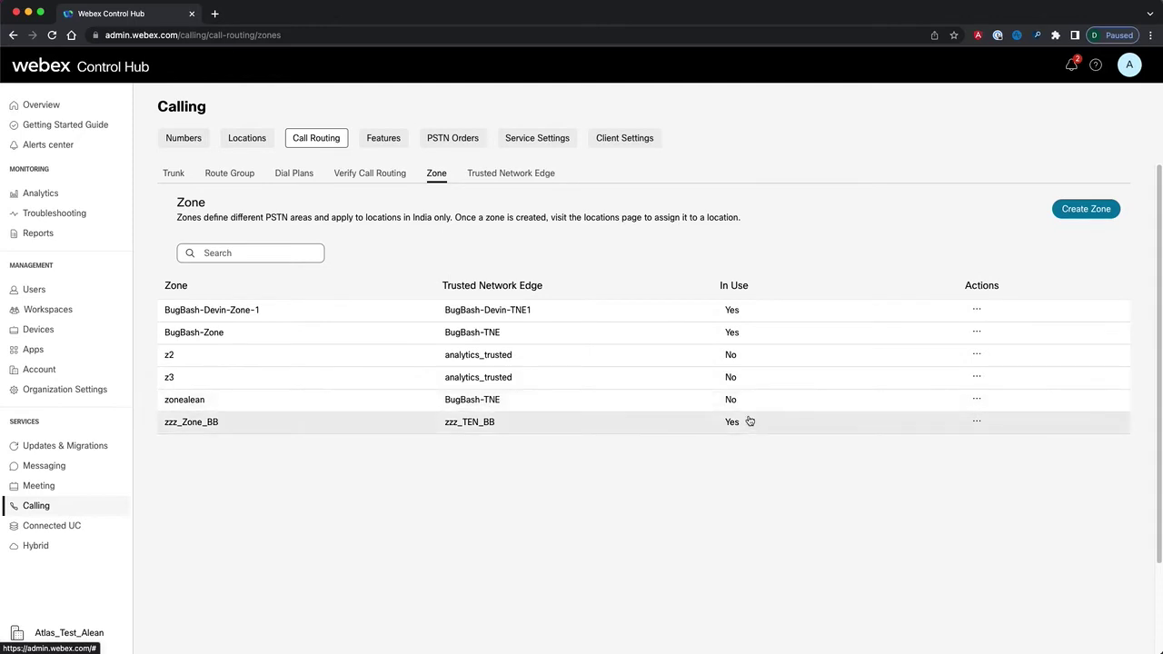
{"action": "left_click", "coordinate": [975, 312]}
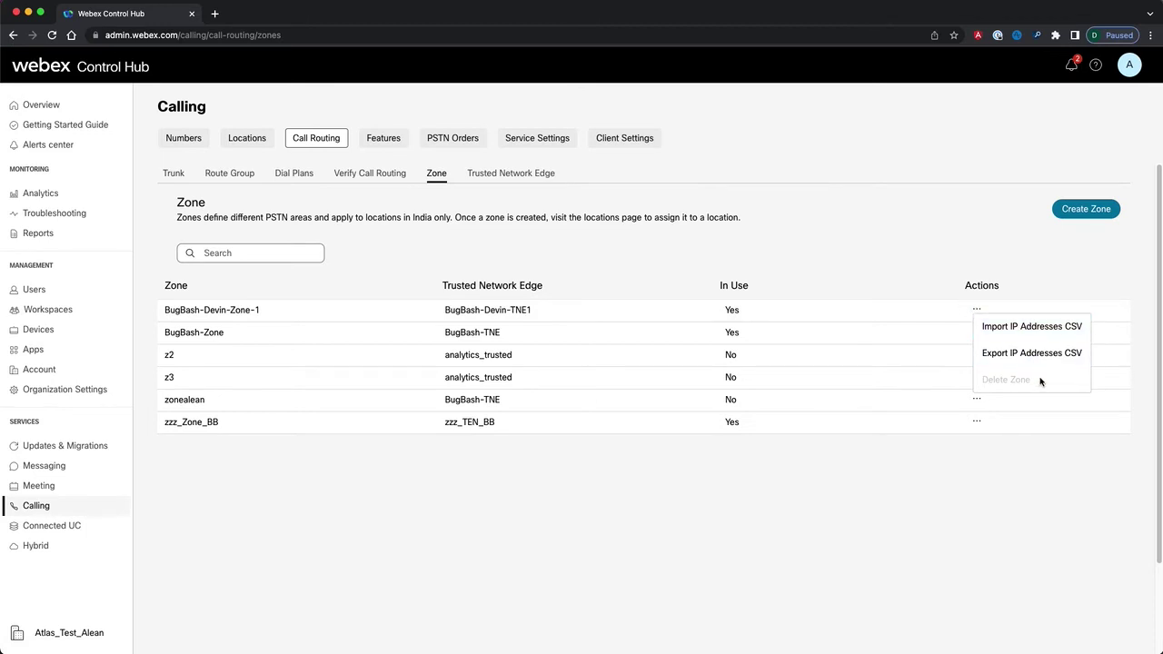
Dismiss the Import IP Addresses CSV dialog and export zone z2's IP addresses as CSV
{"action": "left_click", "coordinate": [1046, 329]}
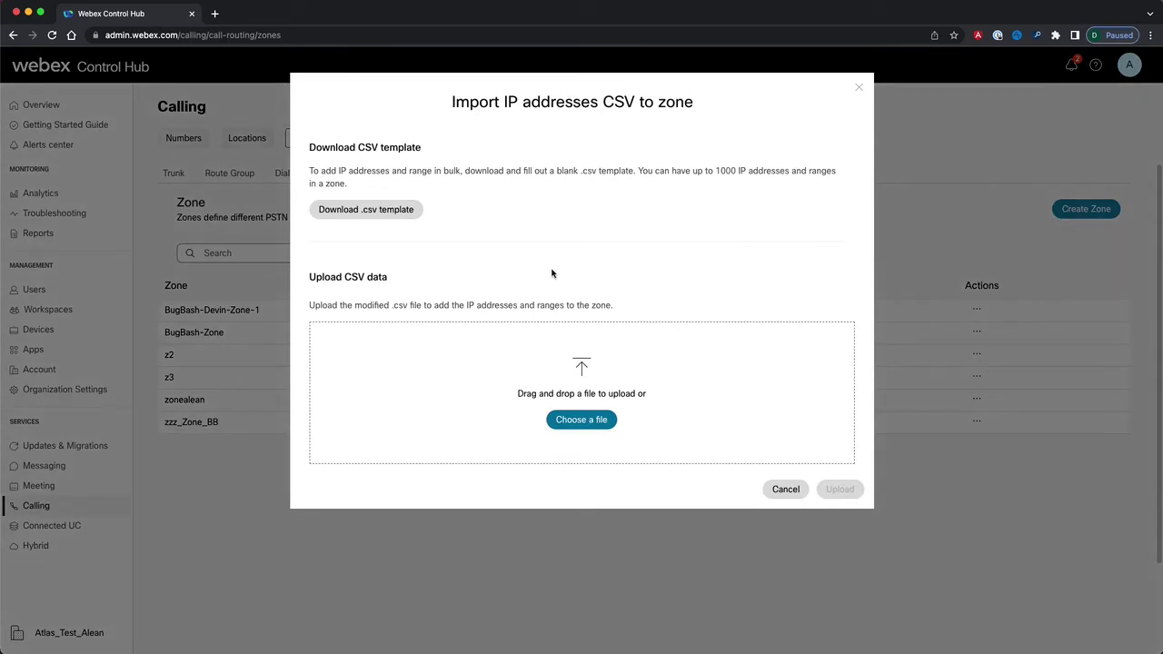
{"action": "left_click", "coordinate": [859, 87]}
{"action": "left_click", "coordinate": [977, 357]}
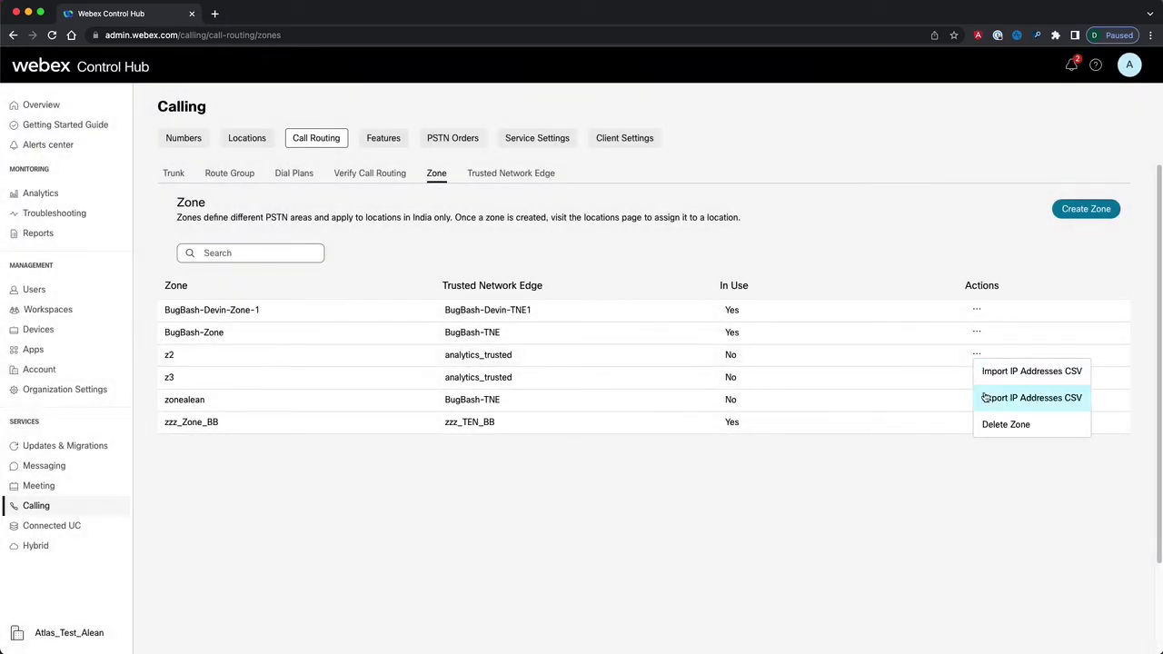
{"action": "left_click", "coordinate": [1008, 399]}
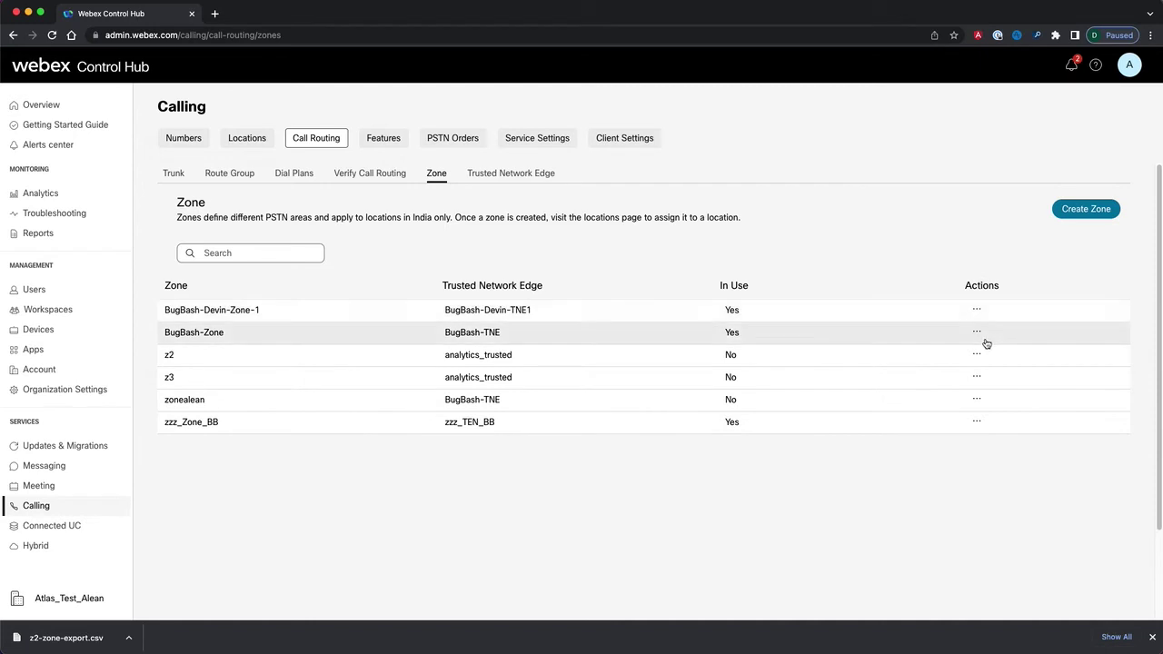
Delete zone z3 and confirm the deletion
{"action": "left_click", "coordinate": [977, 378]}
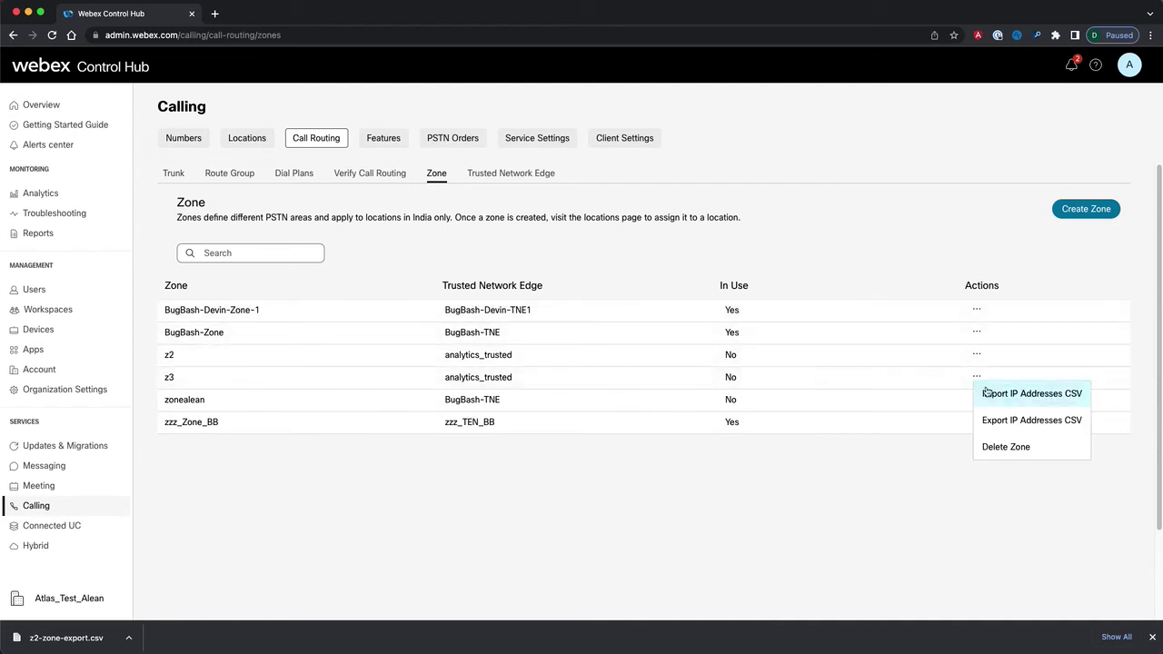
{"action": "left_click", "coordinate": [1015, 448]}
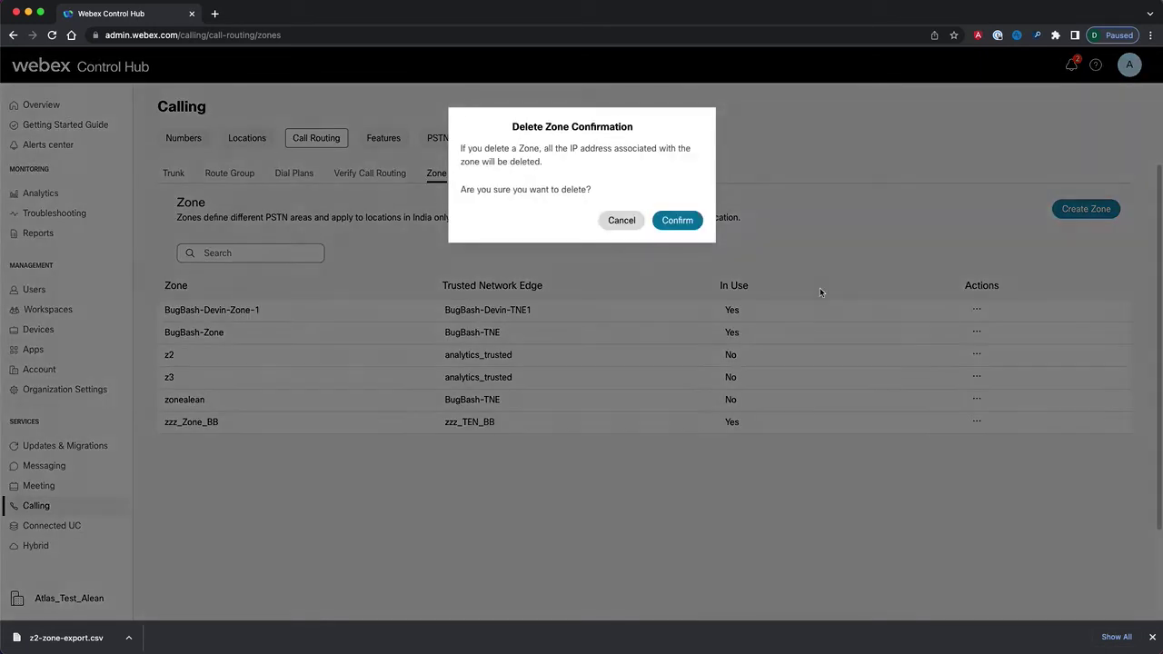
{"action": "left_click", "coordinate": [677, 221]}
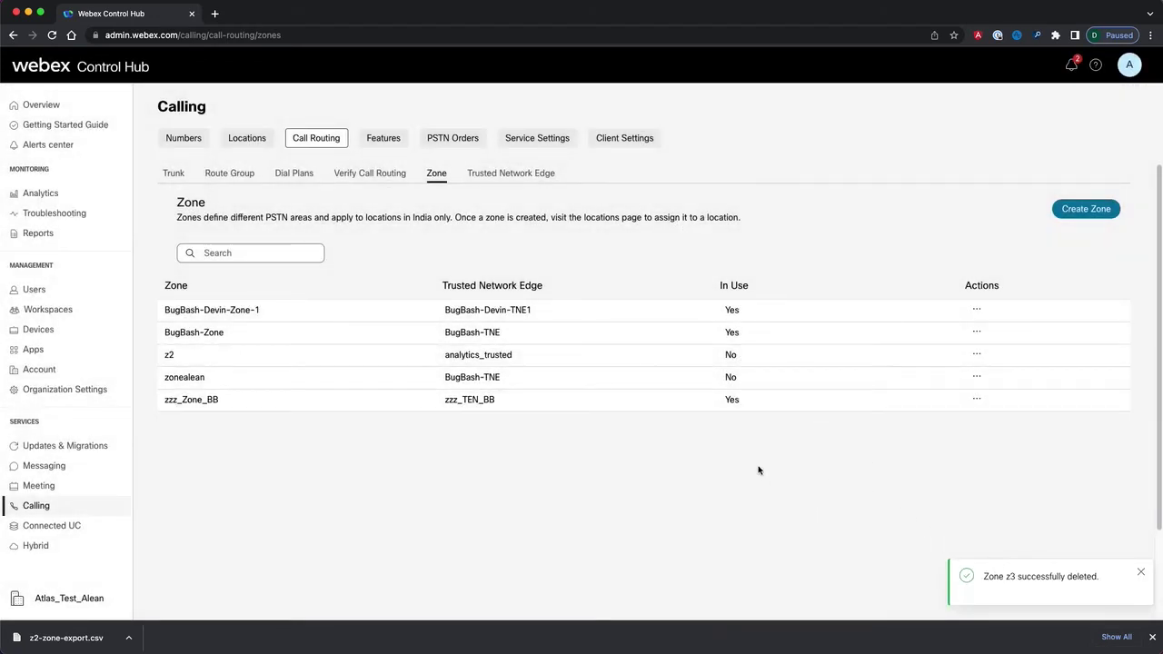
Create zone 'Demo Zone' on edge BugBash-Devin-TNE1 with IP range 10.0.0.0/24
{"action": "left_click", "coordinate": [1086, 209]}
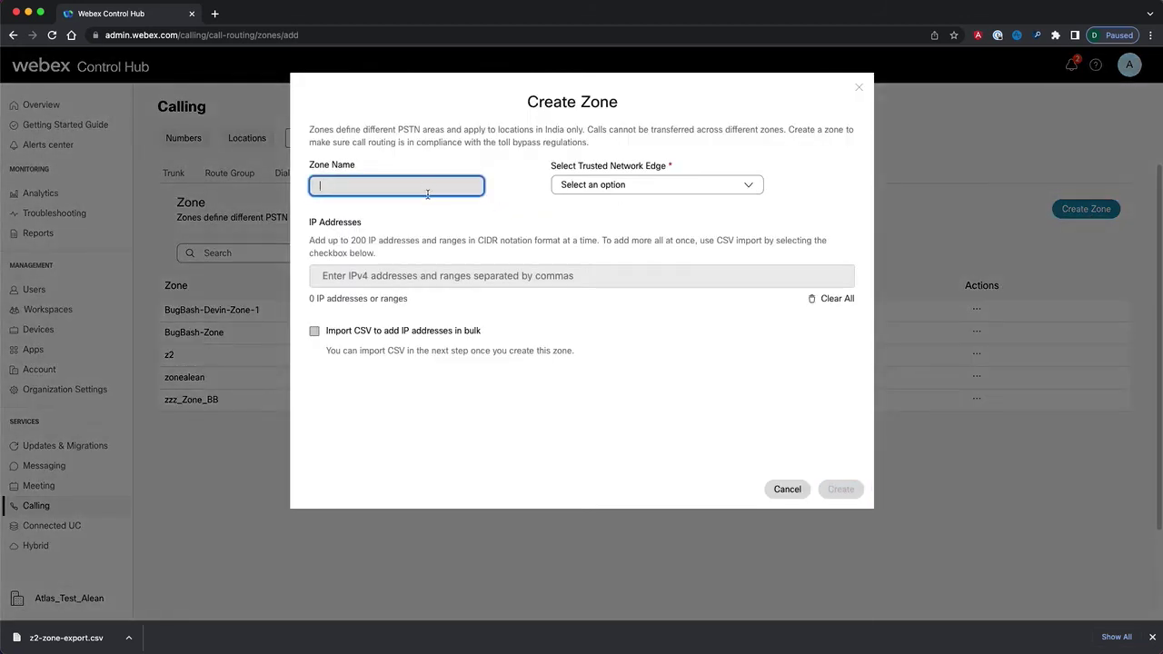
{"action": "type", "text": "Demo Zone"}
{"action": "left_click", "coordinate": [517, 201]}
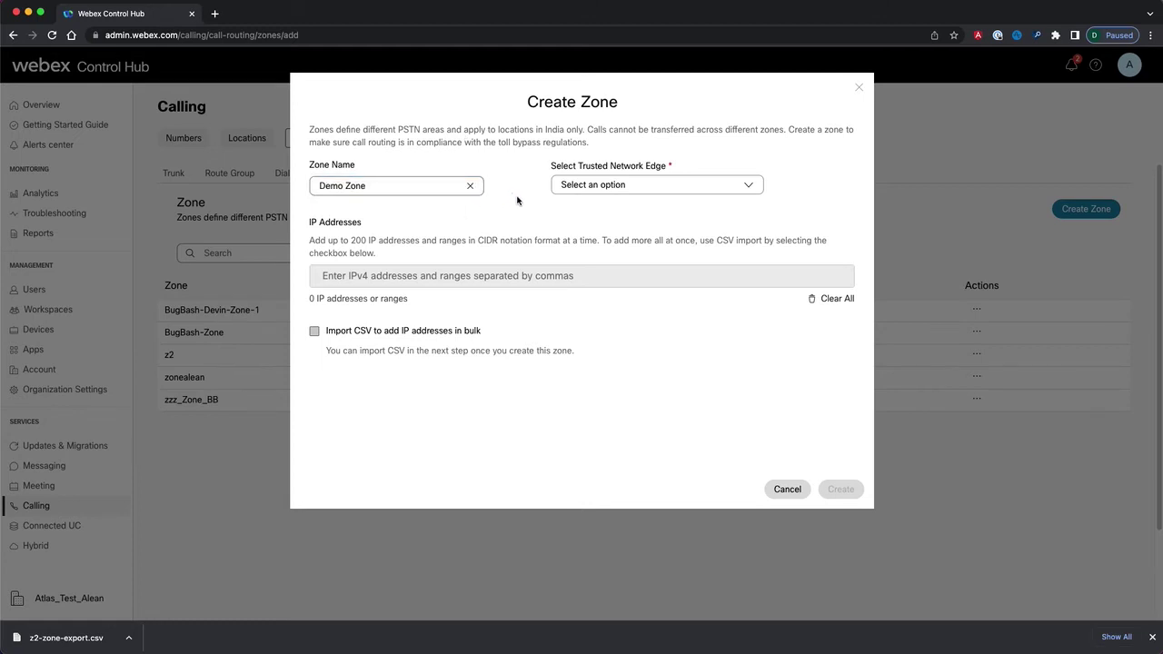
{"action": "left_click", "coordinate": [660, 190]}
{"action": "left_click", "coordinate": [620, 240]}
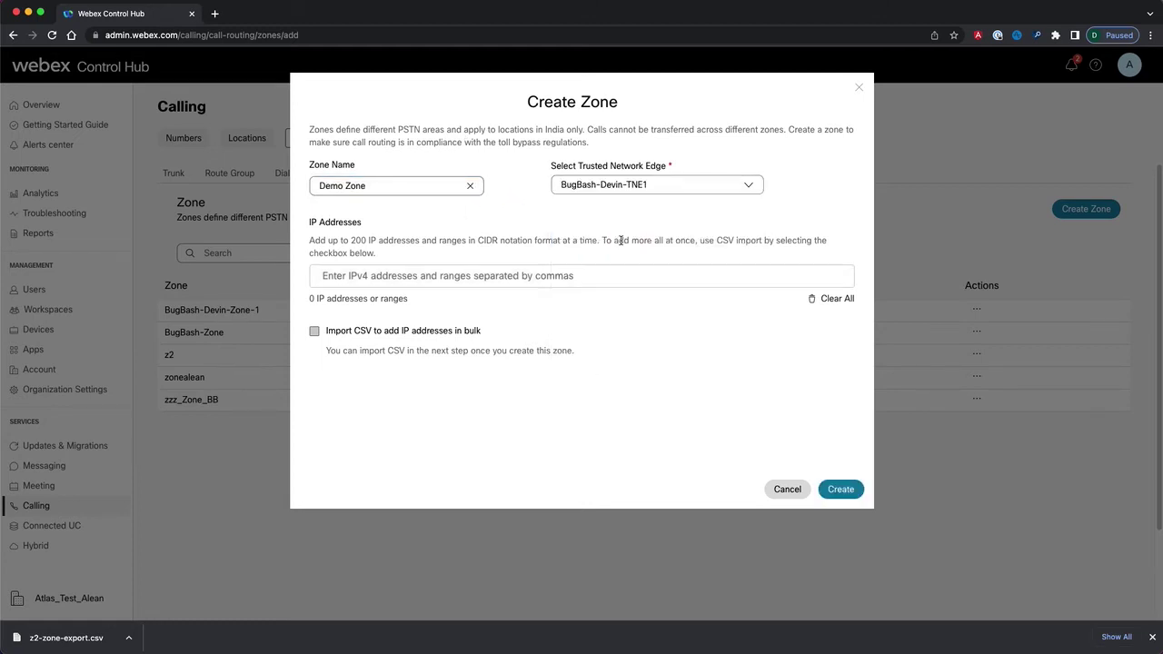
{"action": "left_click", "coordinate": [392, 272]}
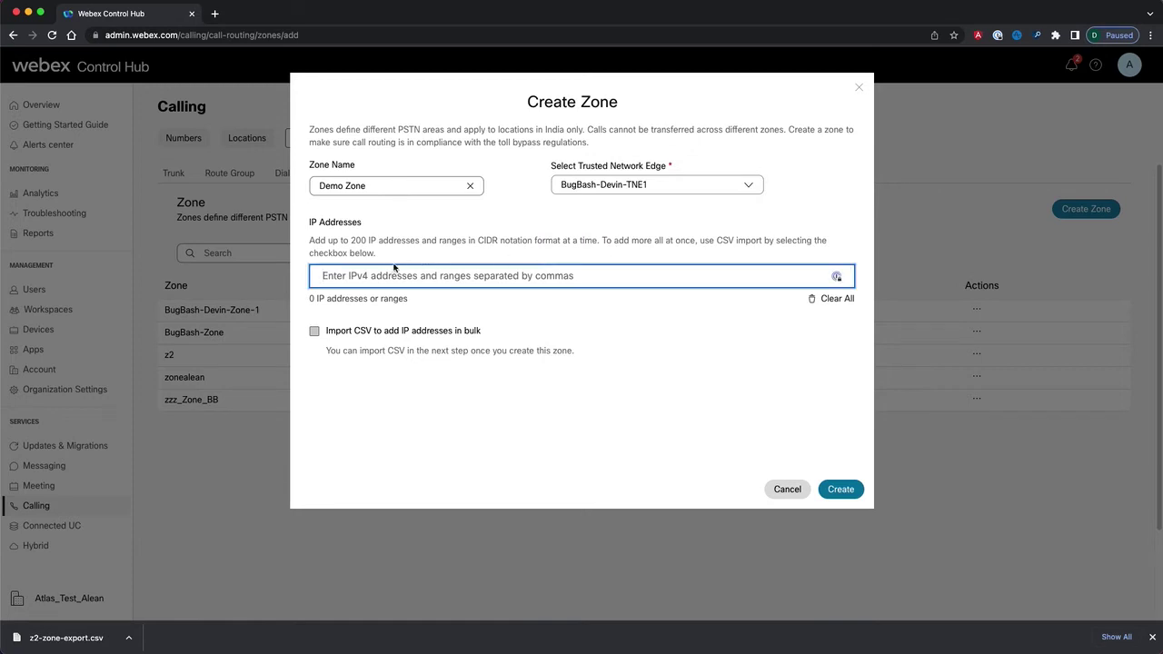
{"action": "type", "text": "10.0.0.0/24"}
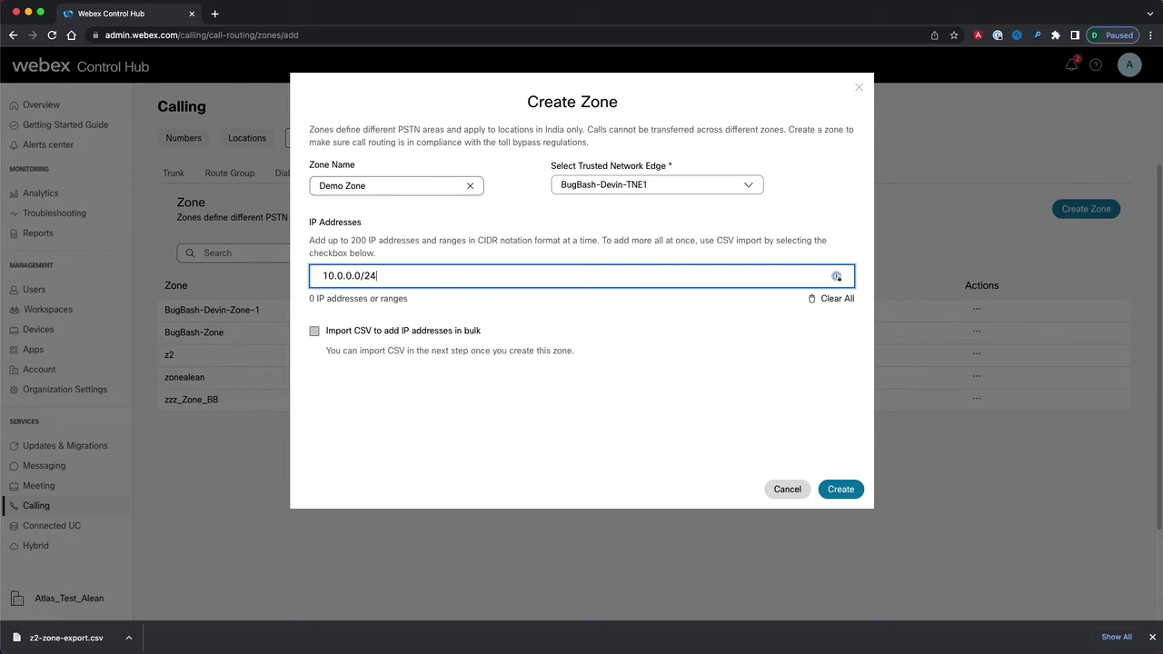
{"action": "key", "text": "Tab"}
{"action": "left_click", "coordinate": [784, 394]}
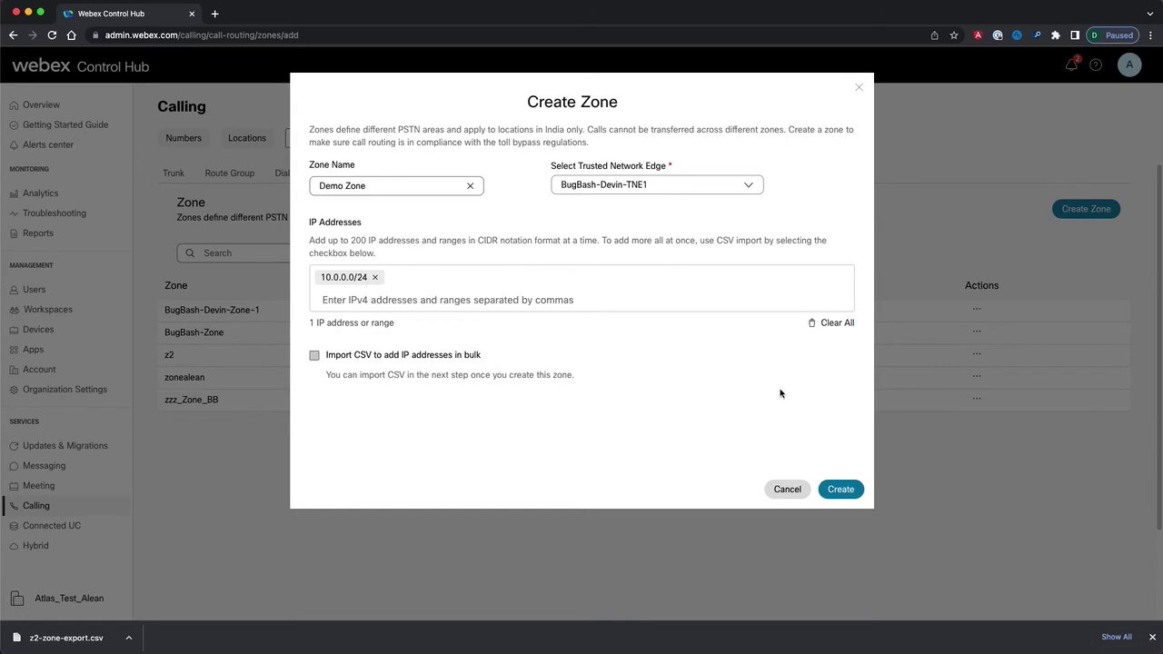
{"action": "left_click", "coordinate": [842, 491]}
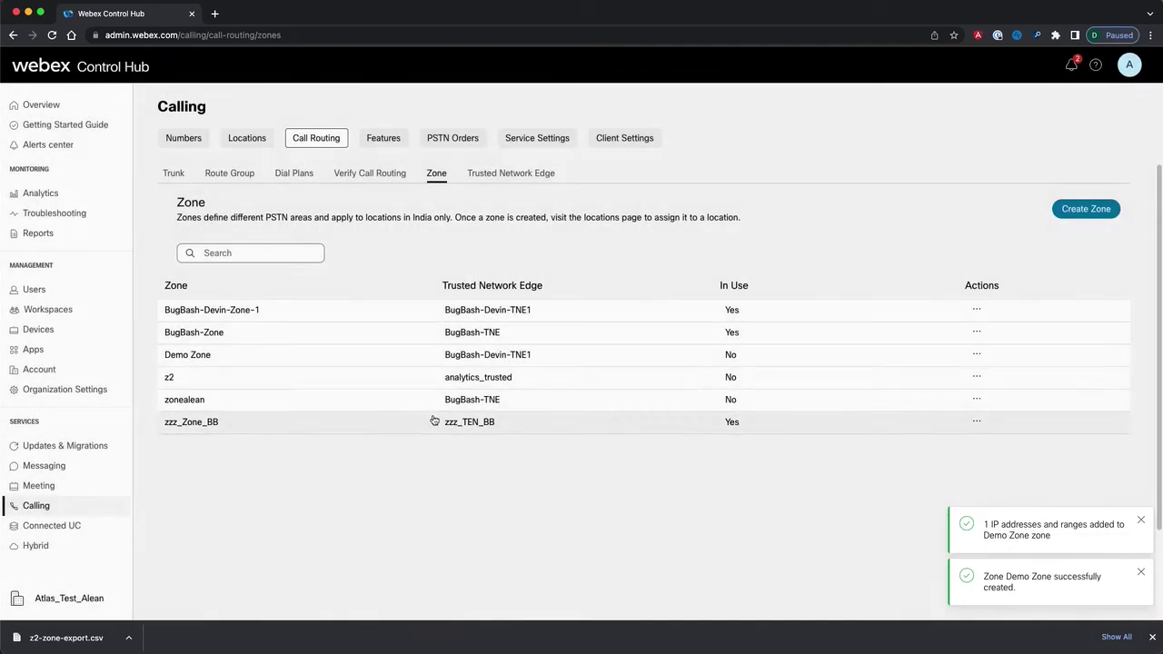
Rename Demo Zone to 'New Zone', move it to edge Demo TNE, and save
{"action": "left_click", "coordinate": [231, 361]}
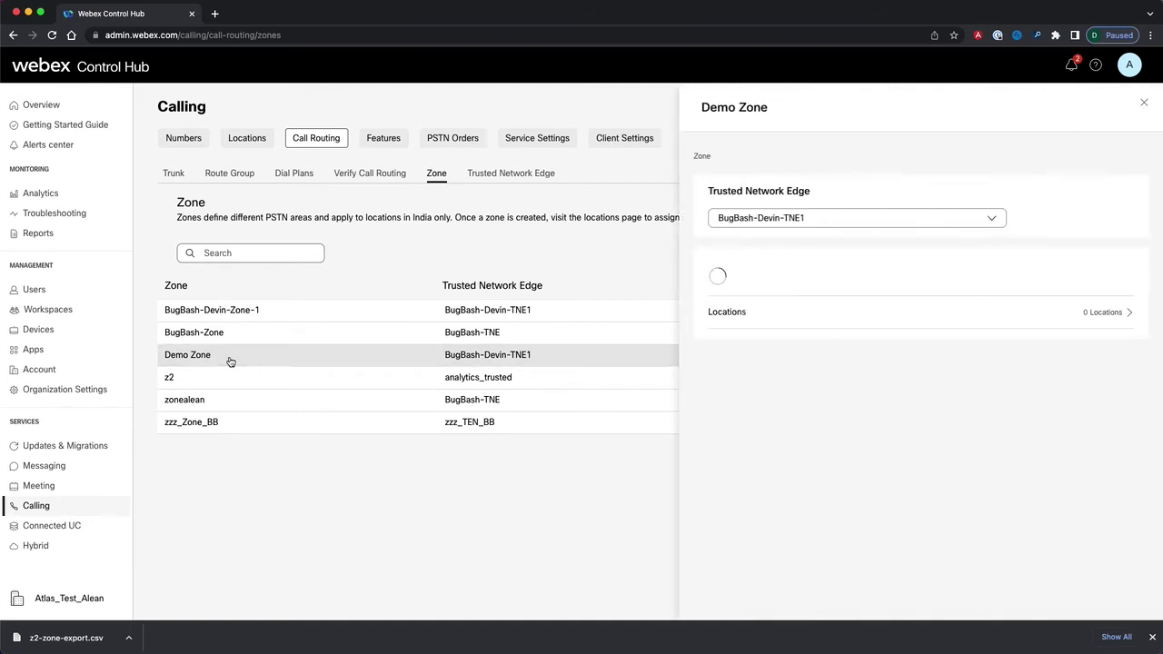
{"action": "left_click", "coordinate": [772, 109]}
{"action": "left_click_drag", "start_coordinate": [772, 109], "coordinate": [686, 110]}
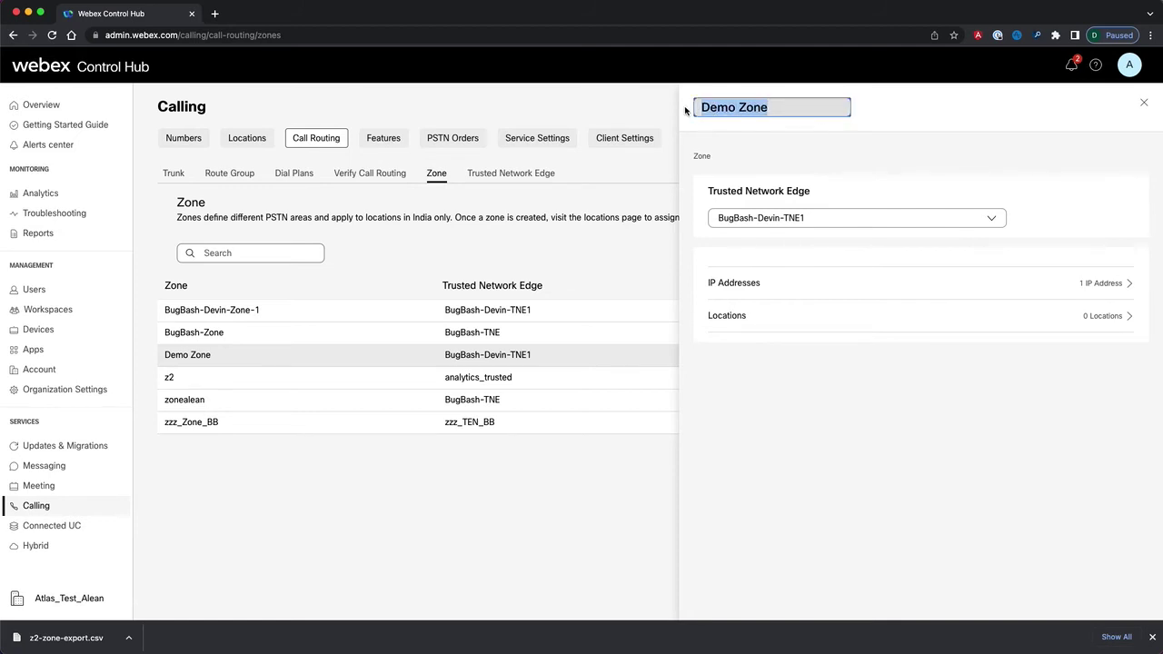
{"action": "type", "text": "New Zone"}
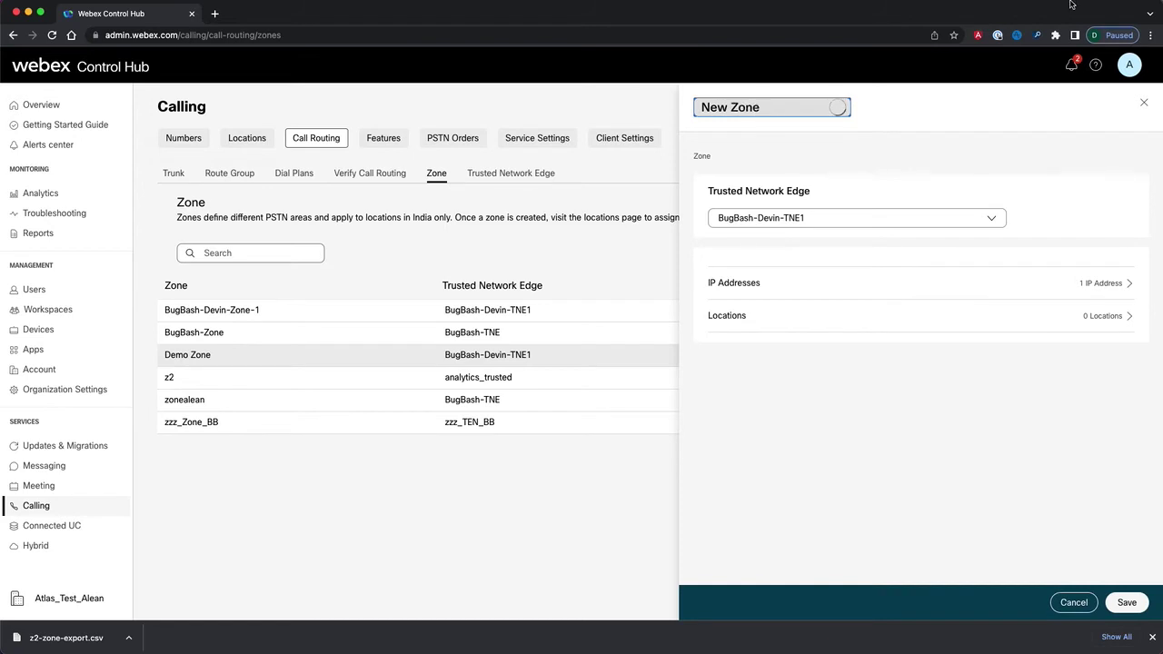
{"action": "left_click", "coordinate": [832, 227]}
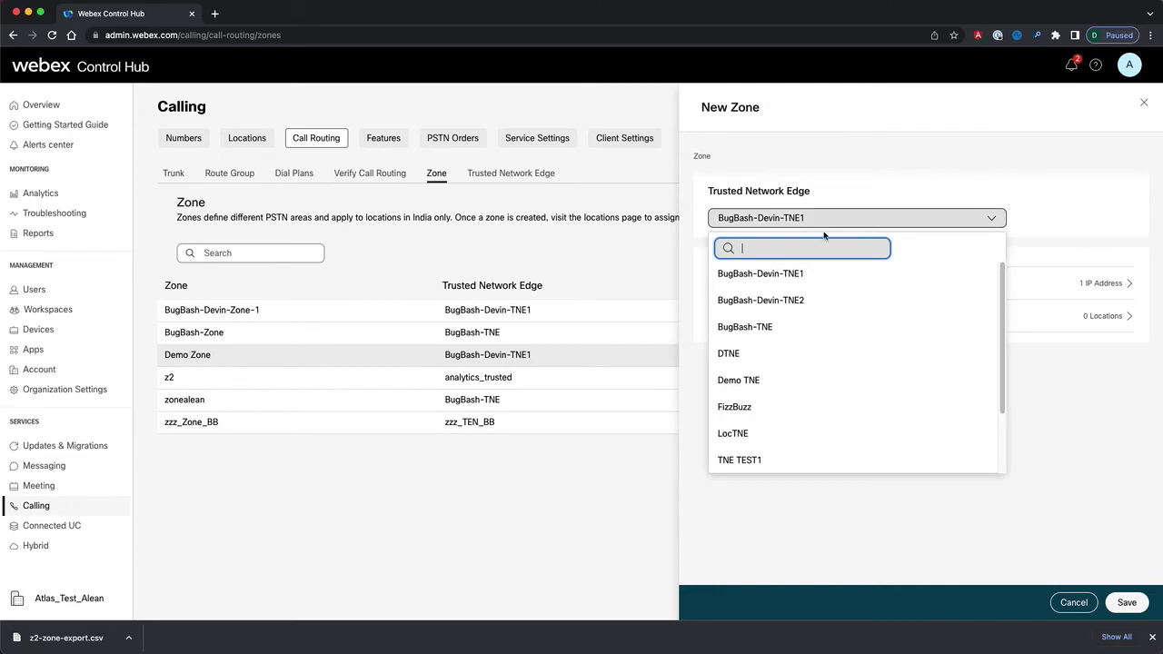
{"action": "left_click", "coordinate": [751, 382]}
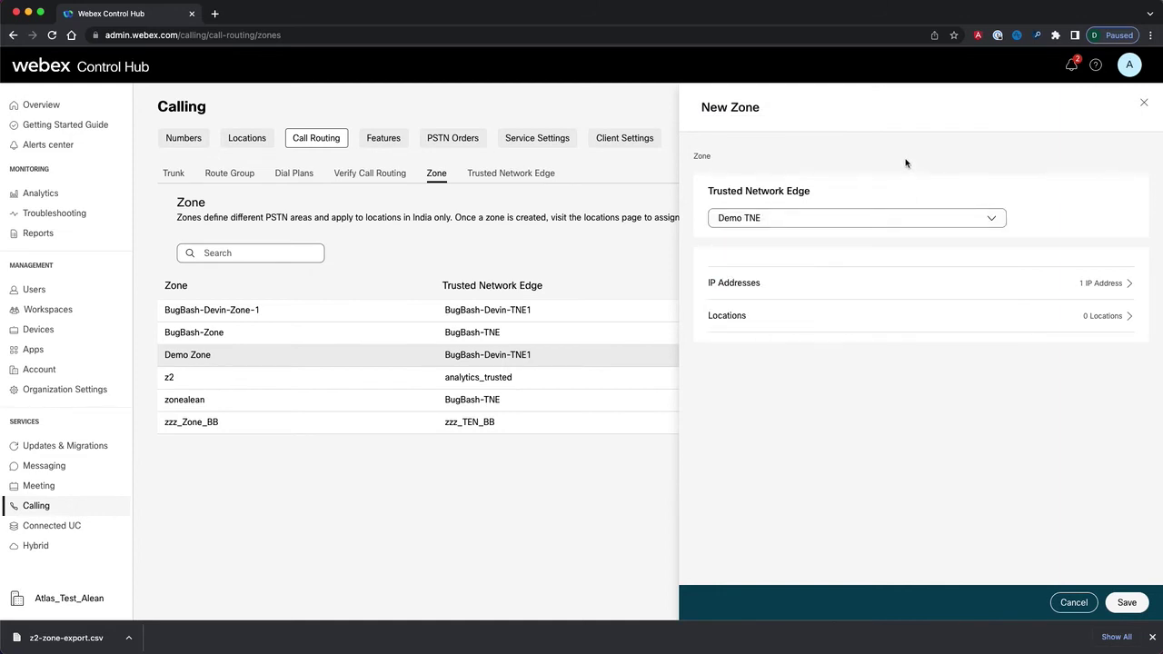
{"action": "left_click", "coordinate": [1124, 603]}
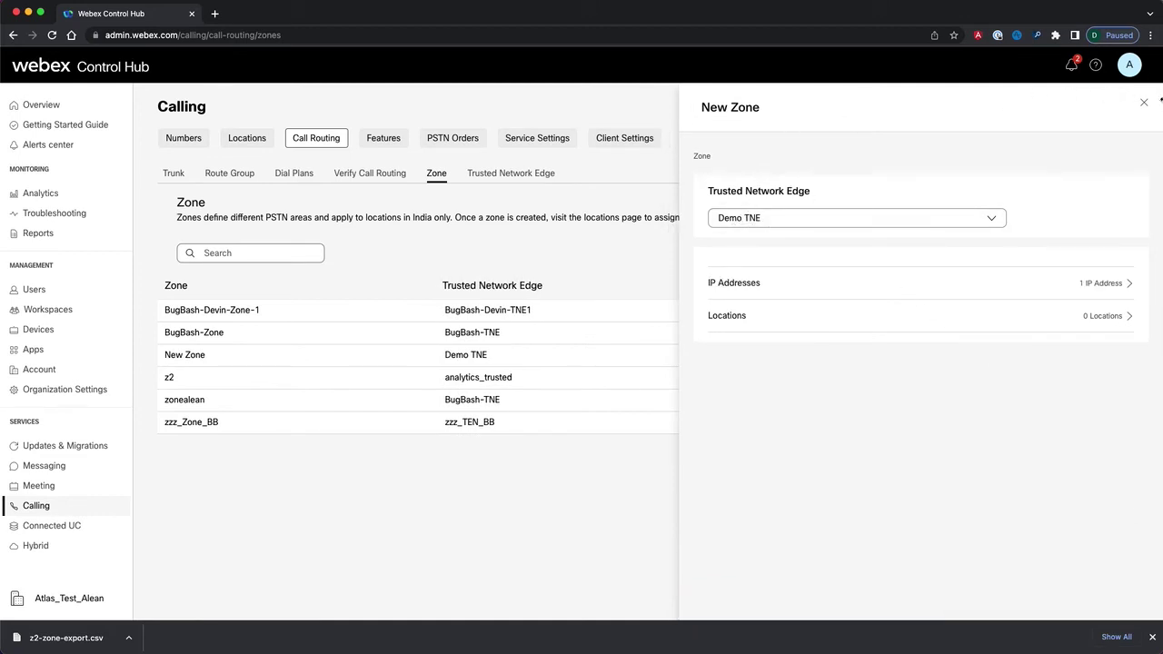
{"action": "left_click", "coordinate": [1143, 104]}
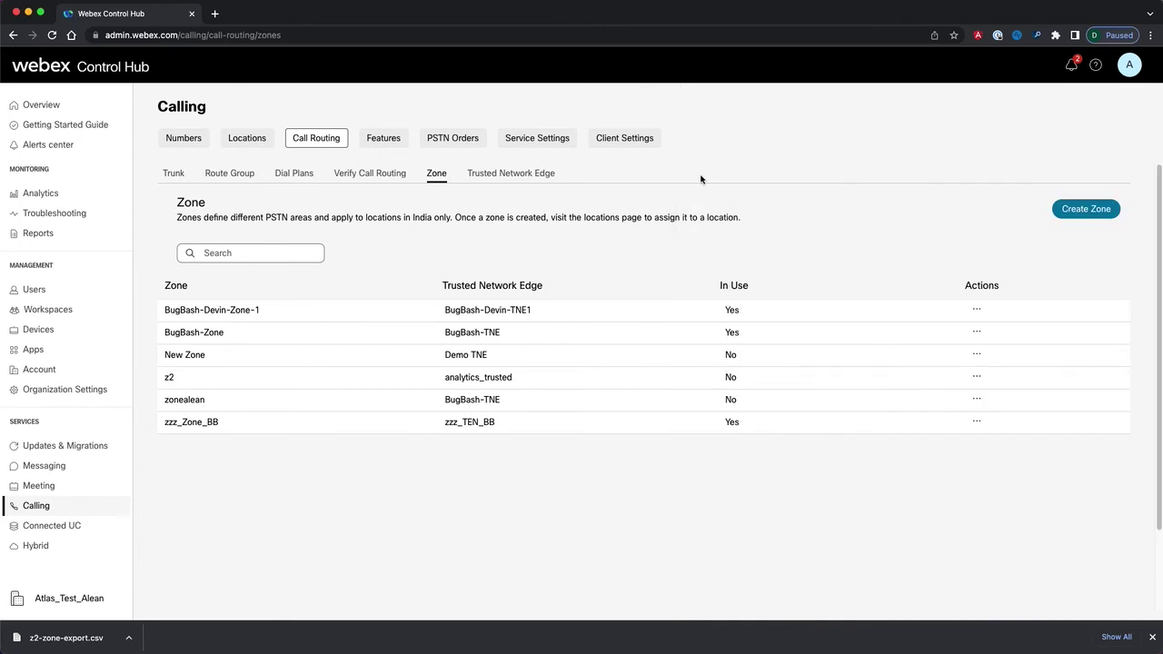
Check that Demo TNE is used only by New Zone, then return to the Zone list
{"action": "left_click", "coordinate": [511, 173]}
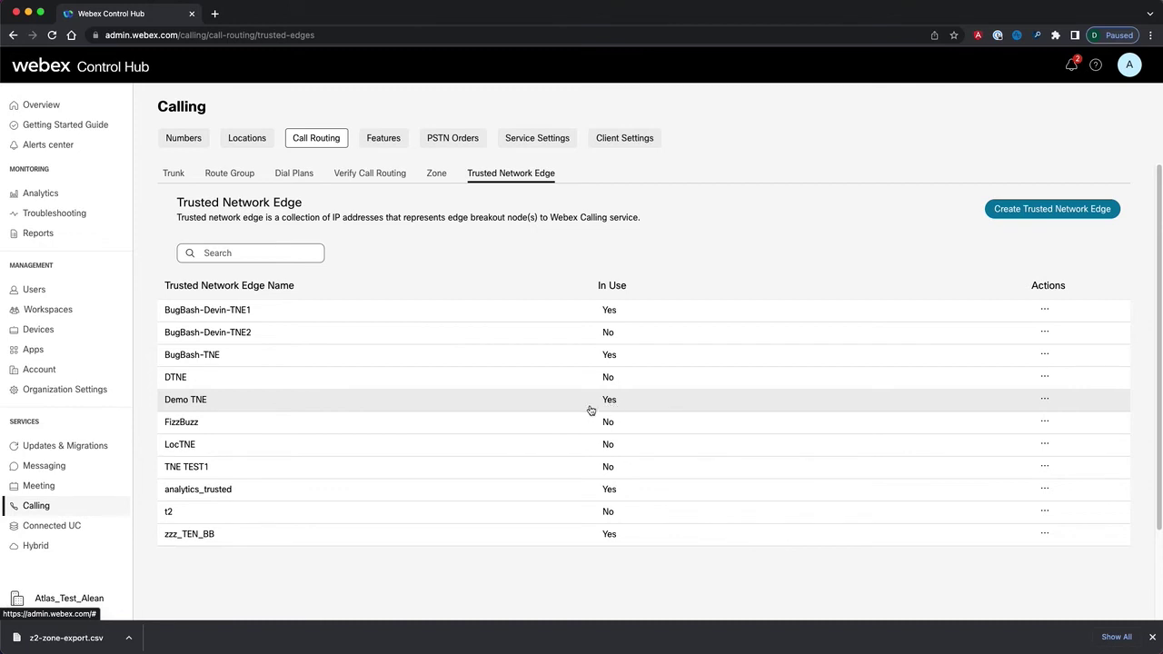
{"action": "left_click", "coordinate": [496, 405]}
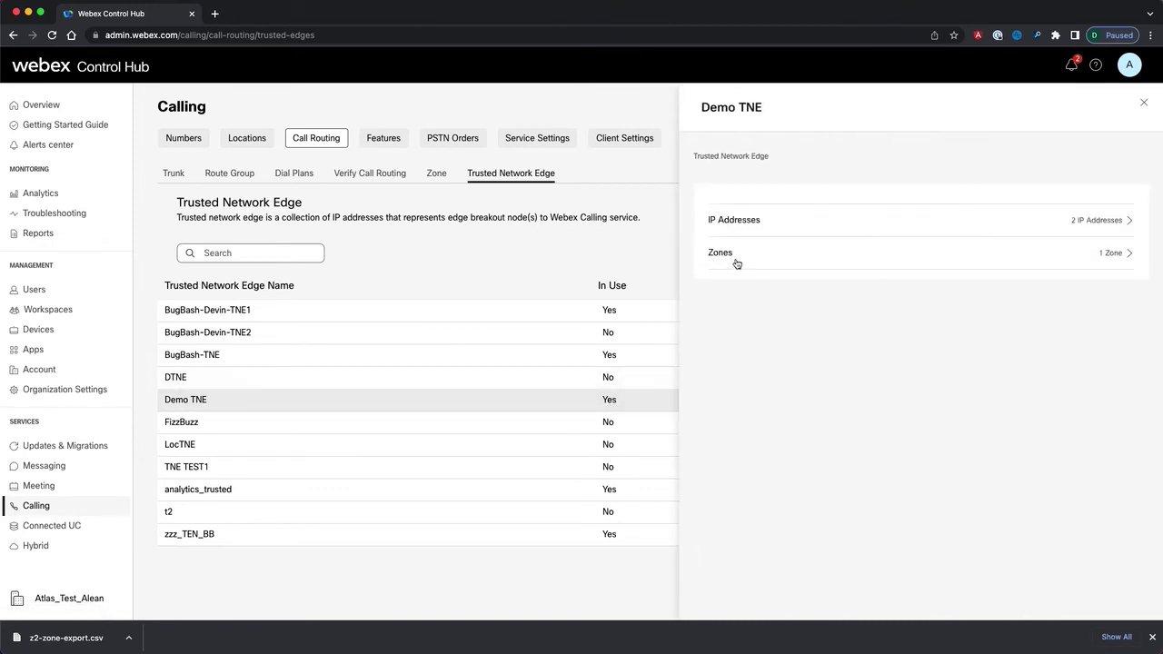
{"action": "left_click", "coordinate": [734, 262]}
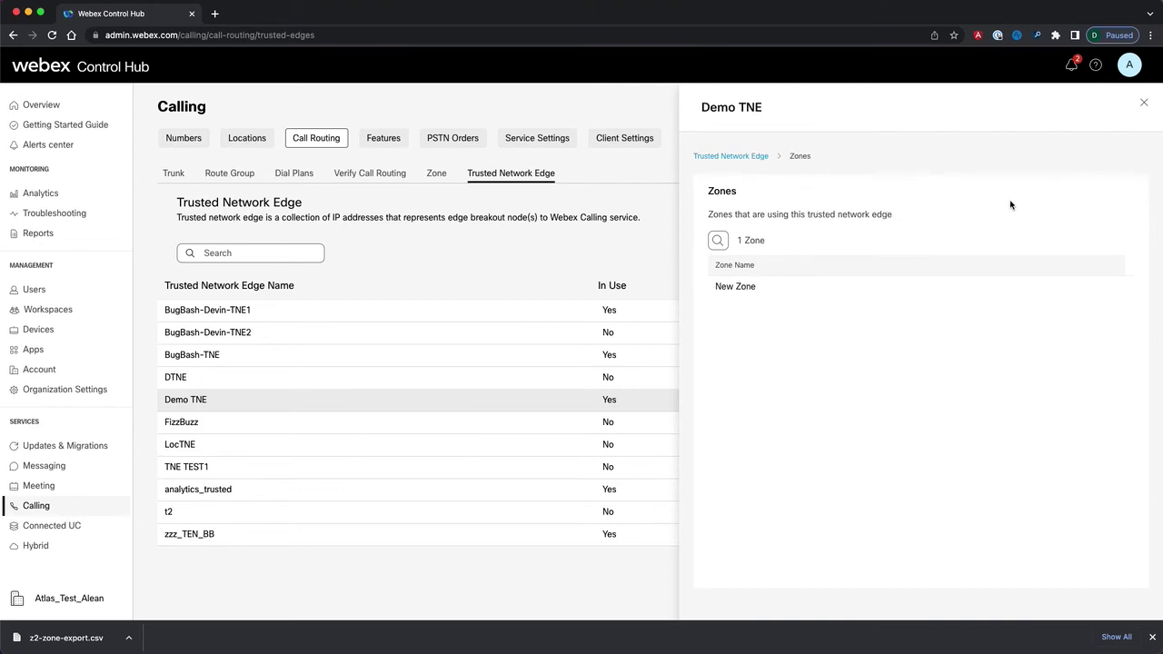
{"action": "left_click", "coordinate": [1144, 103]}
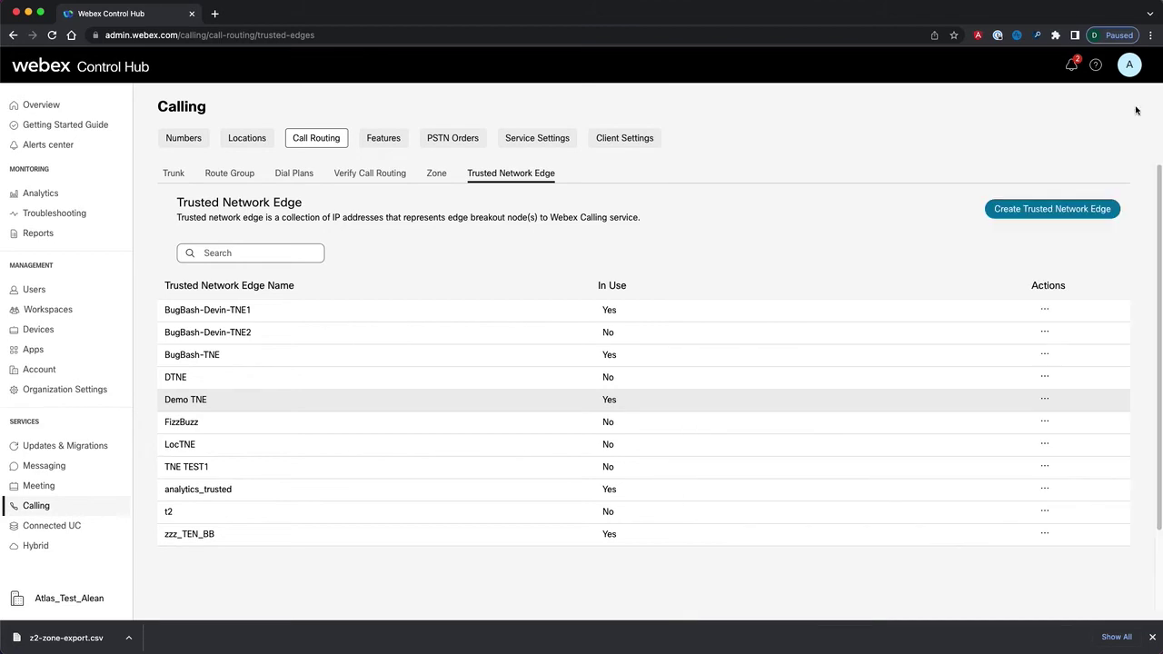
{"action": "left_click", "coordinate": [436, 172]}
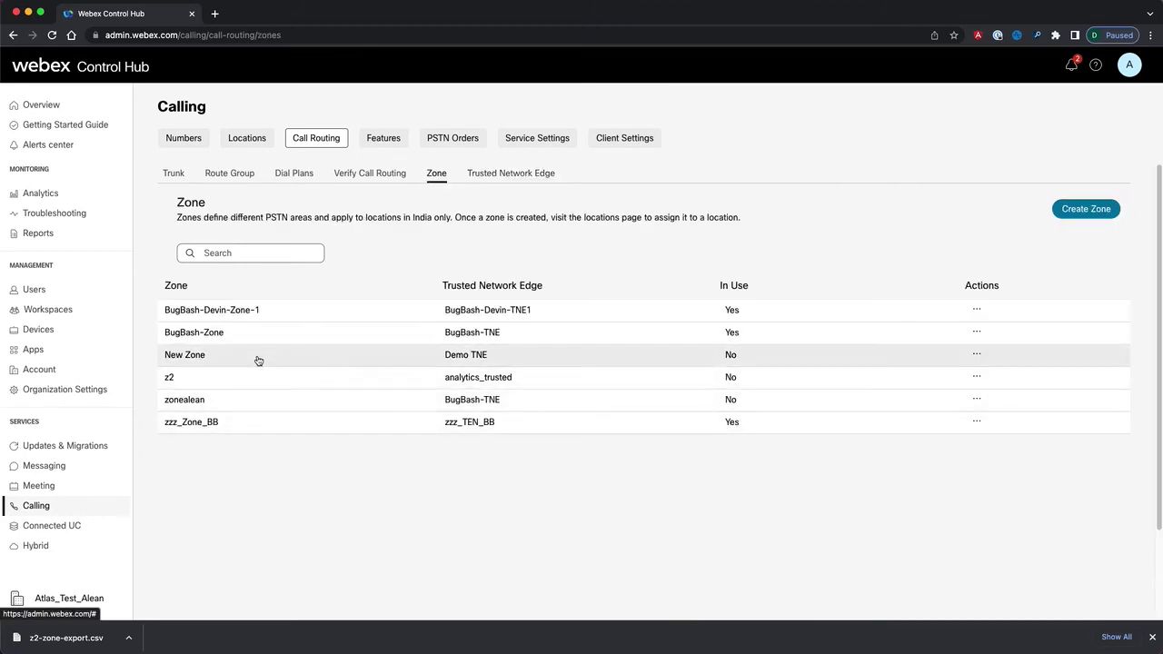
Remove New Zone's 10.0.0.0/24 range after cancelling an overlapping 10.0.0.1 add
{"action": "left_click", "coordinate": [269, 365]}
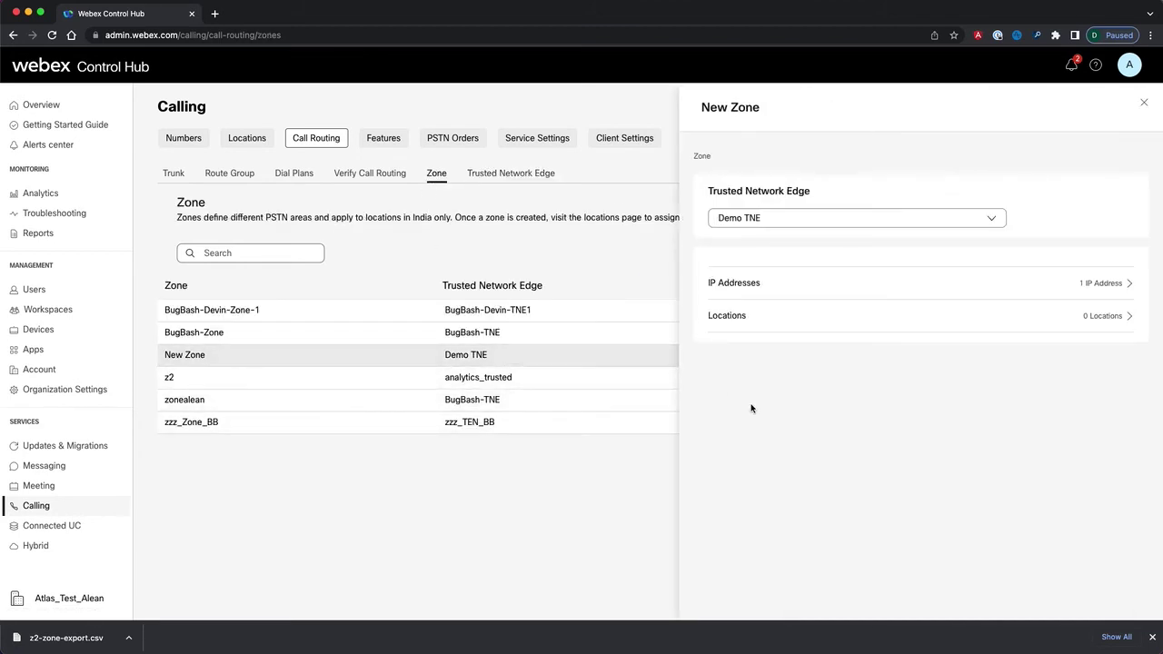
{"action": "left_click", "coordinate": [780, 285]}
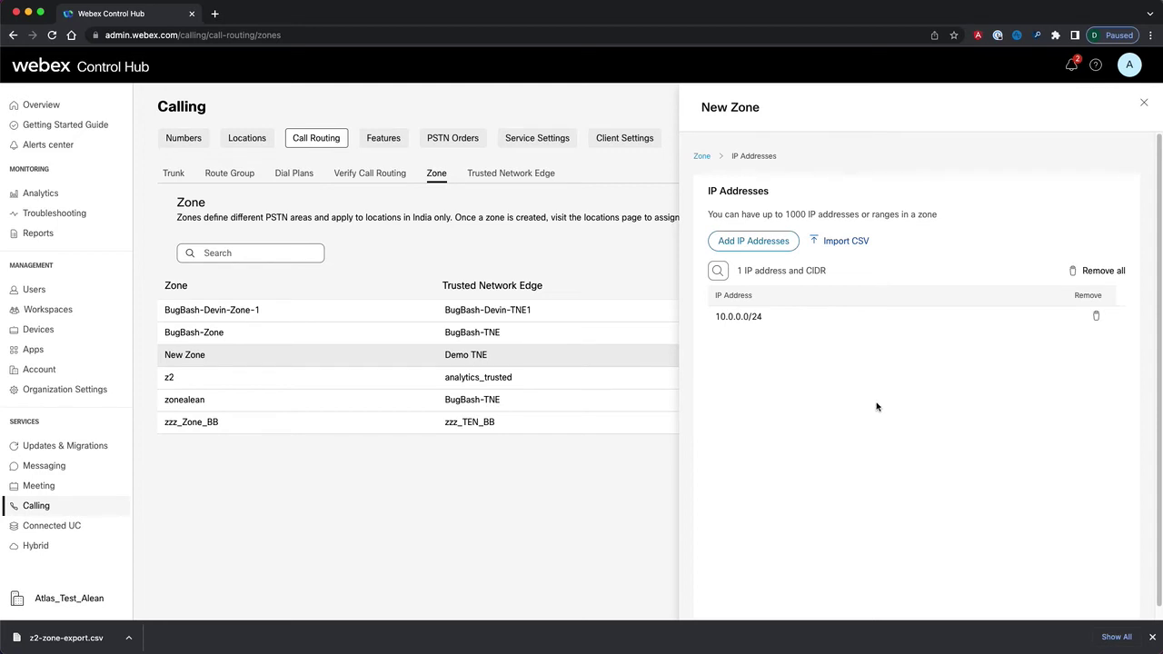
{"action": "left_click", "coordinate": [754, 244]}
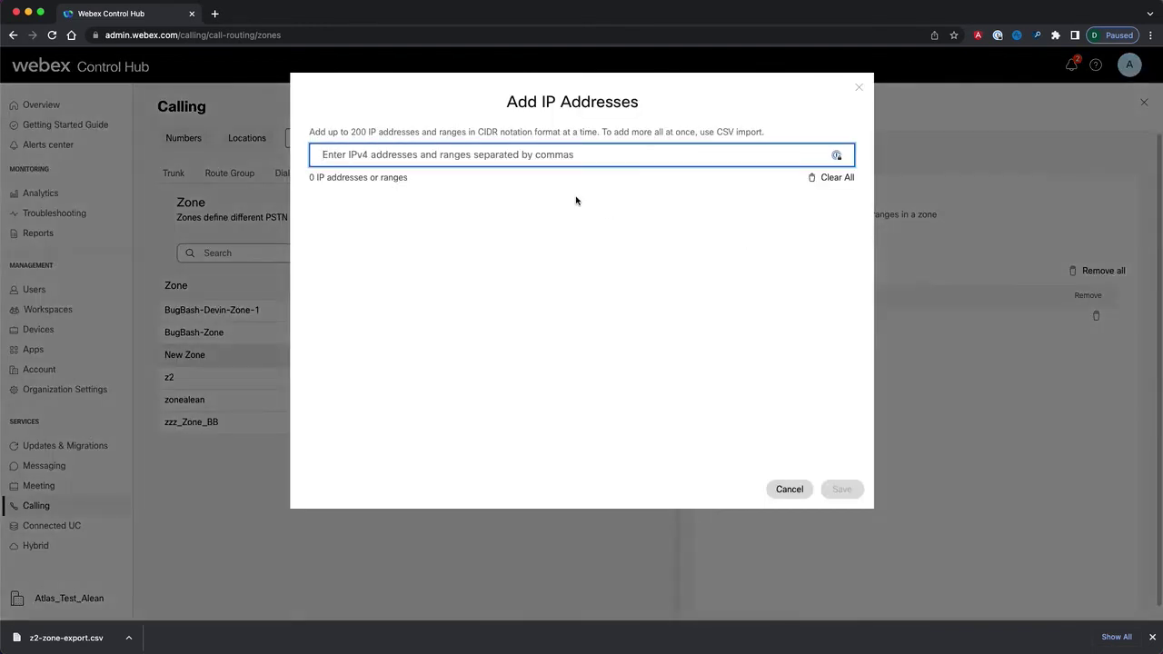
{"action": "type", "text": "10.0.0.1"}
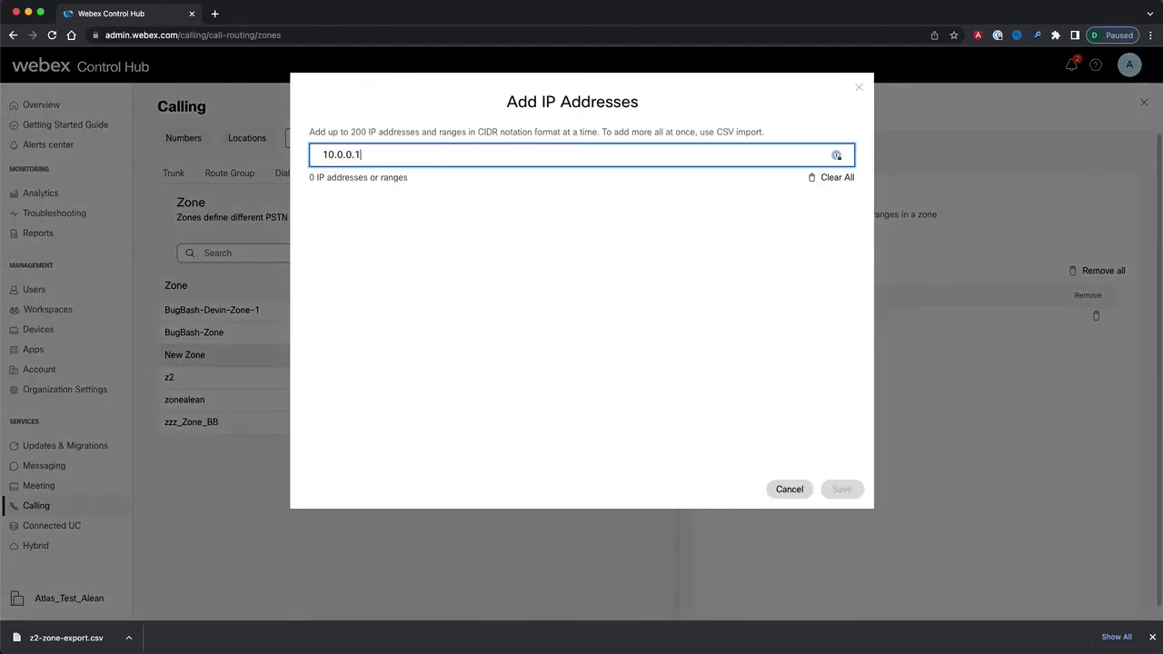
{"action": "key", "text": "Return"}
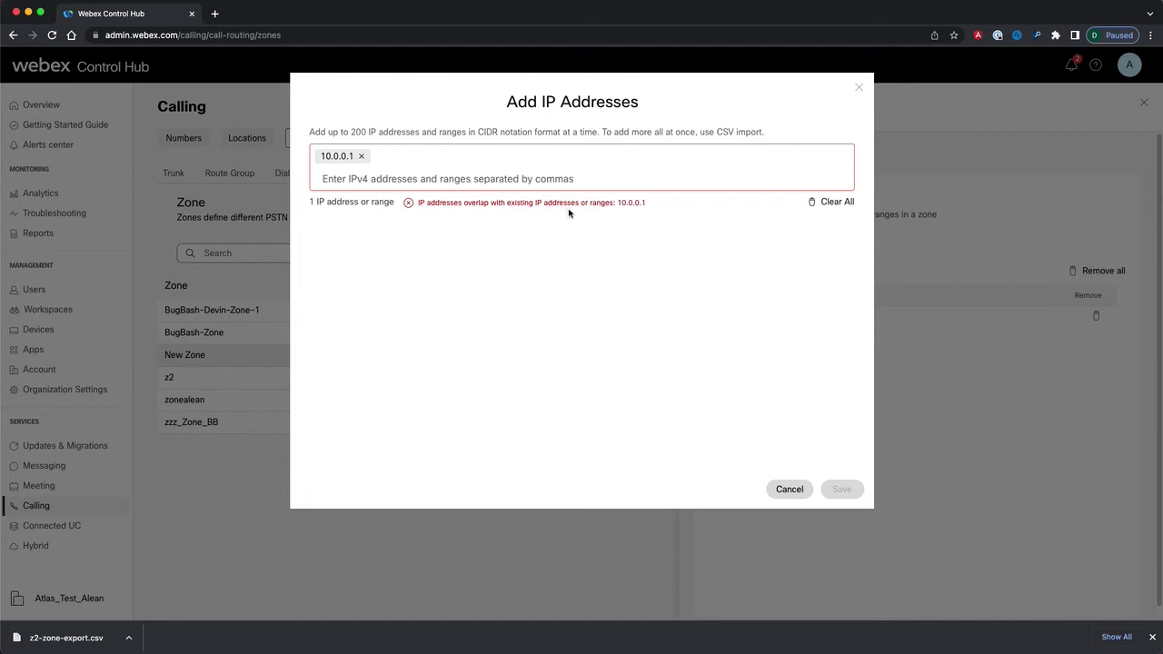
{"action": "left_click", "coordinate": [780, 490]}
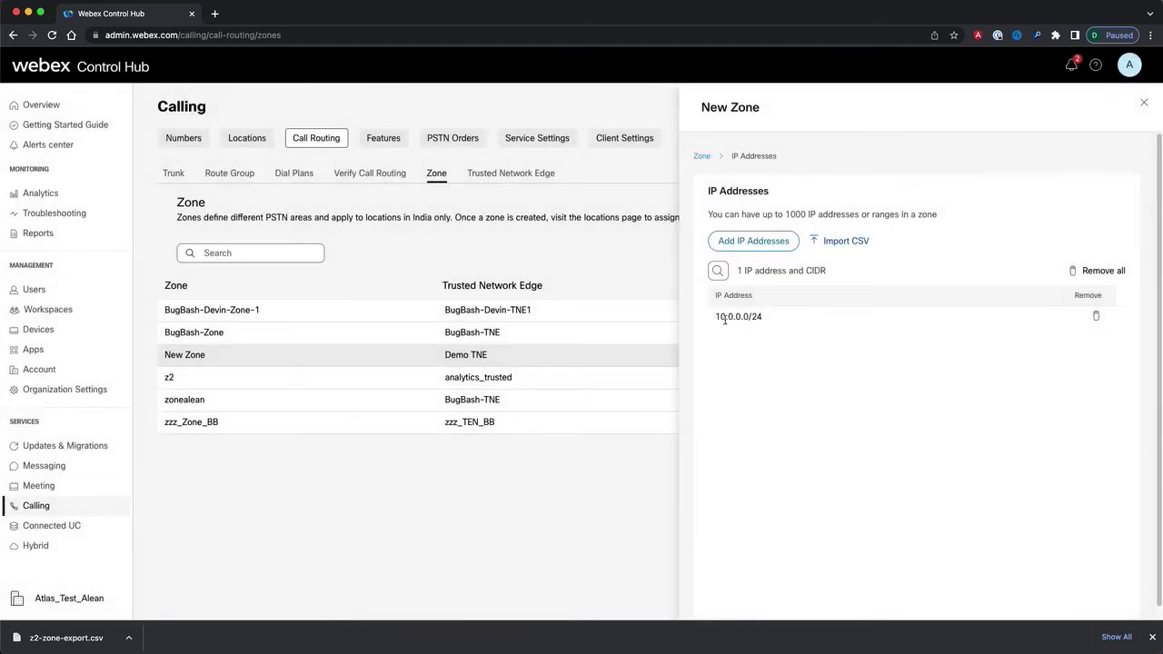
{"action": "left_click", "coordinate": [1096, 317]}
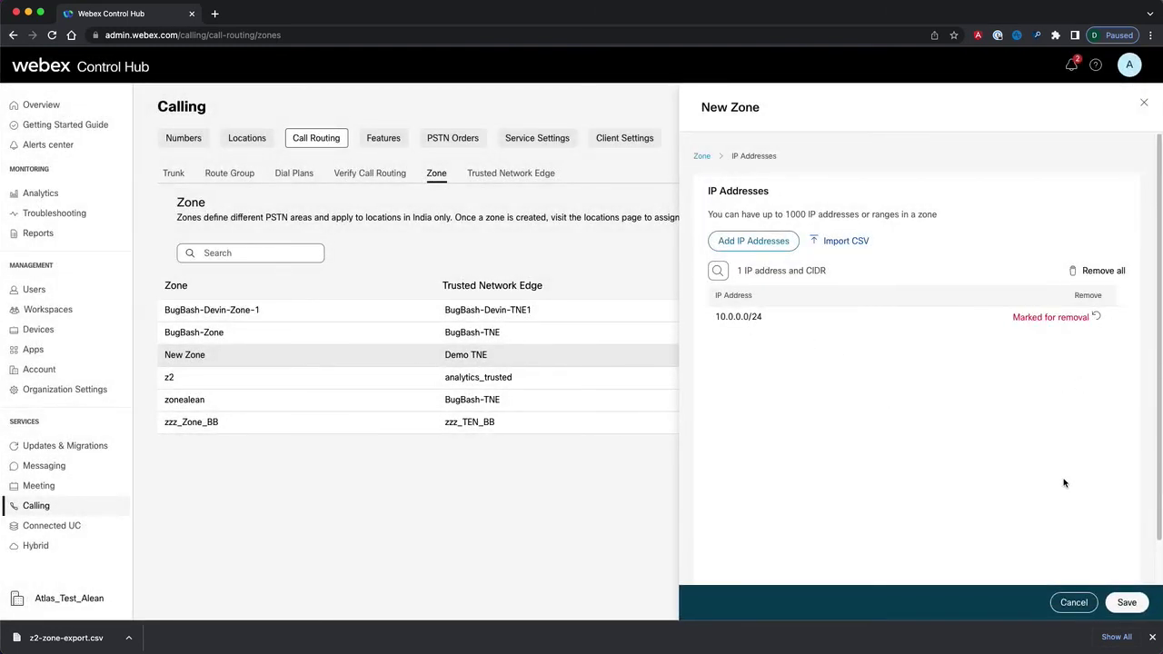
{"action": "left_click", "coordinate": [1131, 604]}
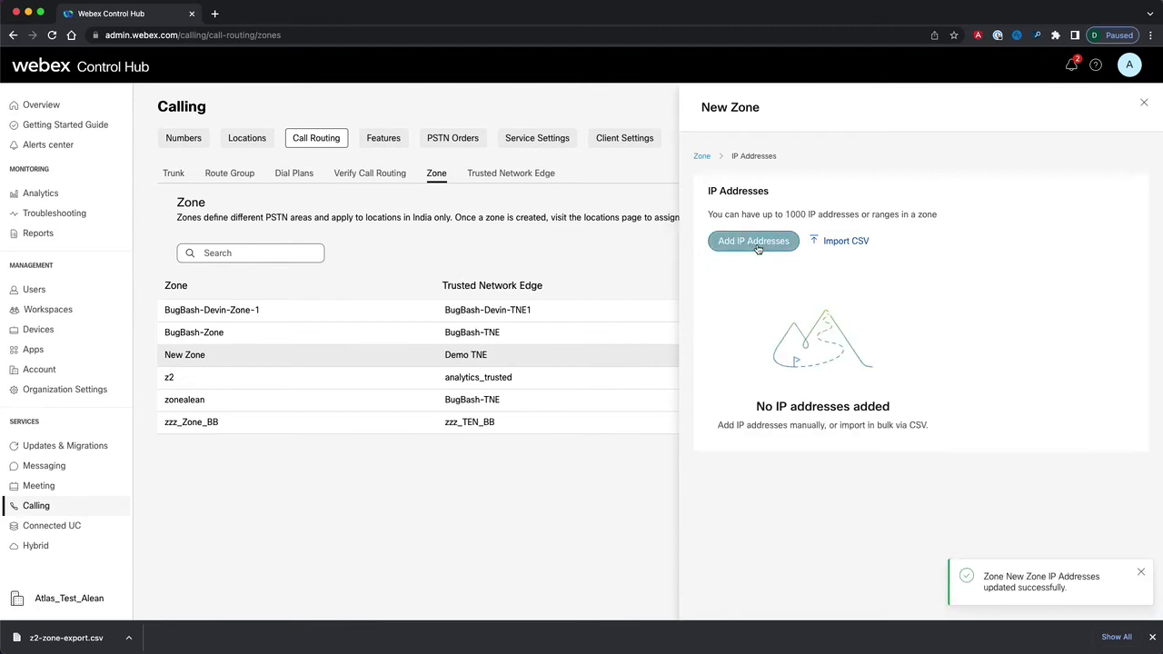
Add the single IP address 10.0.0.1 to New Zone and save it
{"action": "left_click", "coordinate": [753, 240]}
{"action": "type", "text": "1.0."}
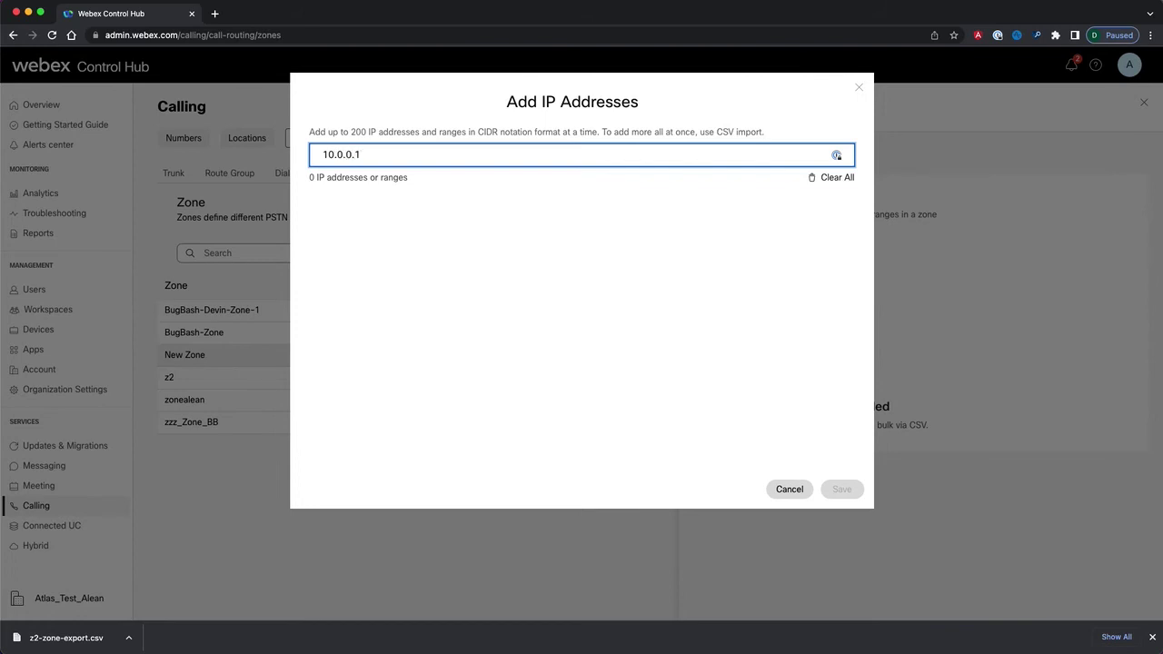
{"action": "key", "text": "Return"}
{"action": "left_click", "coordinate": [842, 489]}
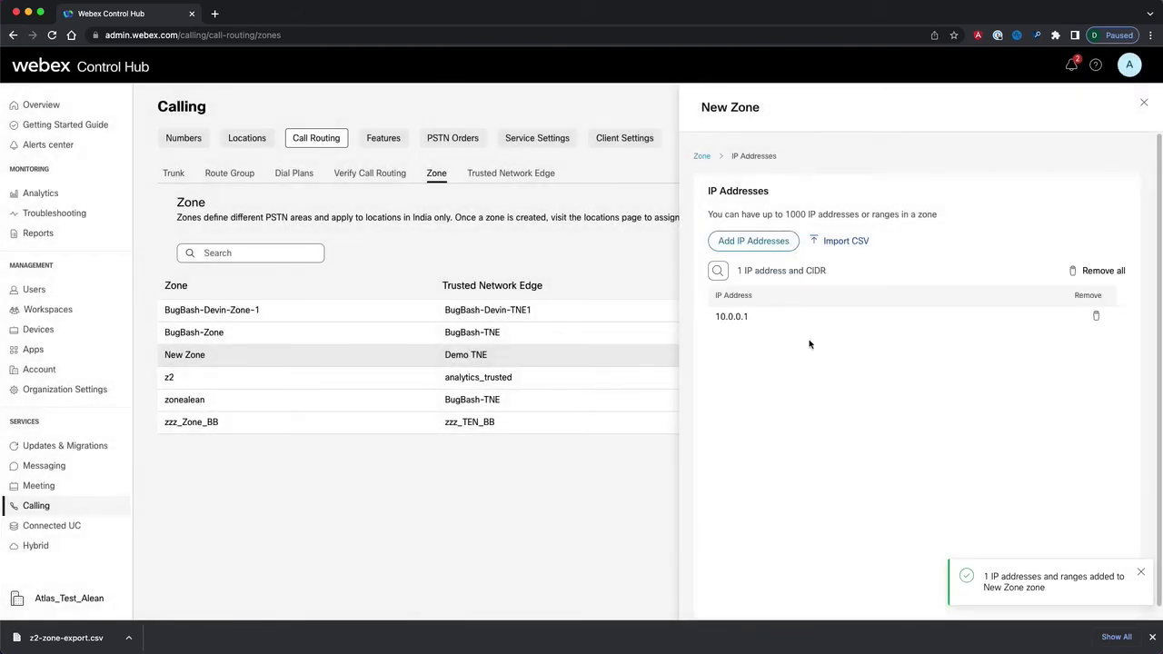
Confirm New Zone has no locations, then open Demo India Location's PSTN connection editor
{"action": "left_click", "coordinate": [702, 156]}
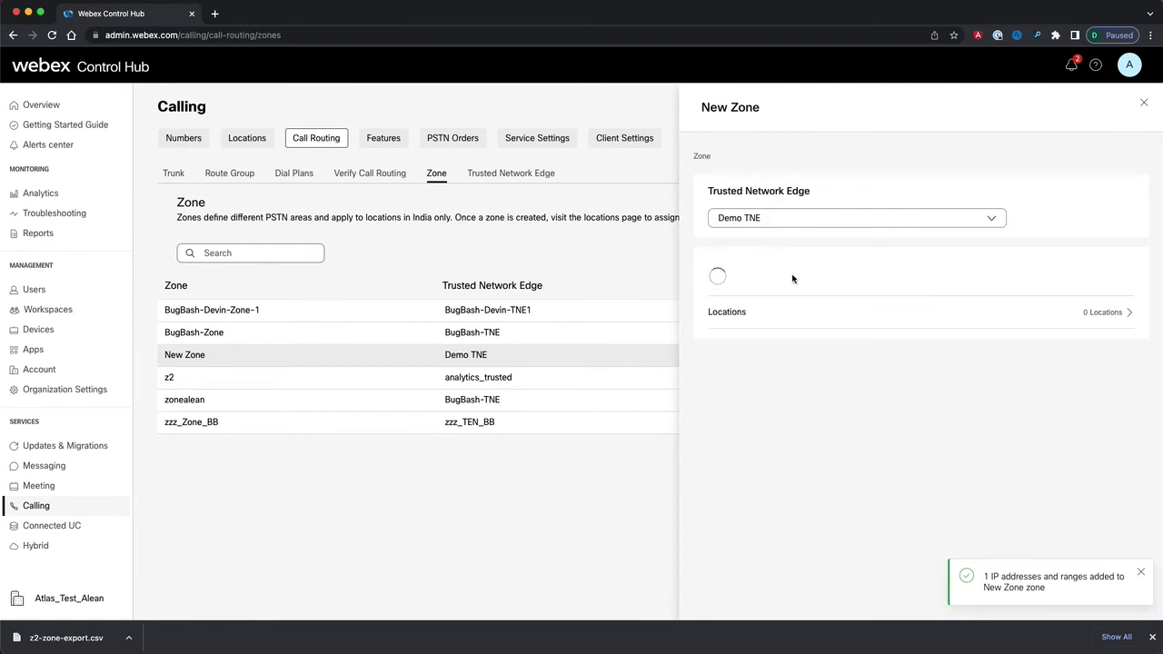
{"action": "left_click", "coordinate": [776, 323]}
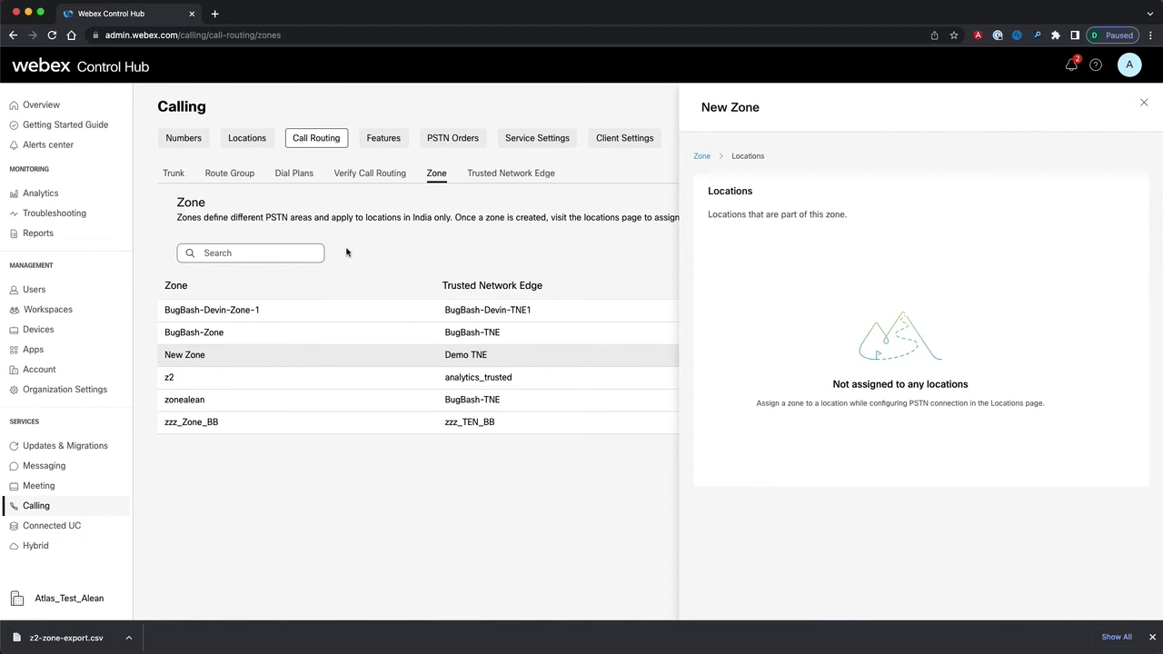
{"action": "left_click", "coordinate": [245, 144]}
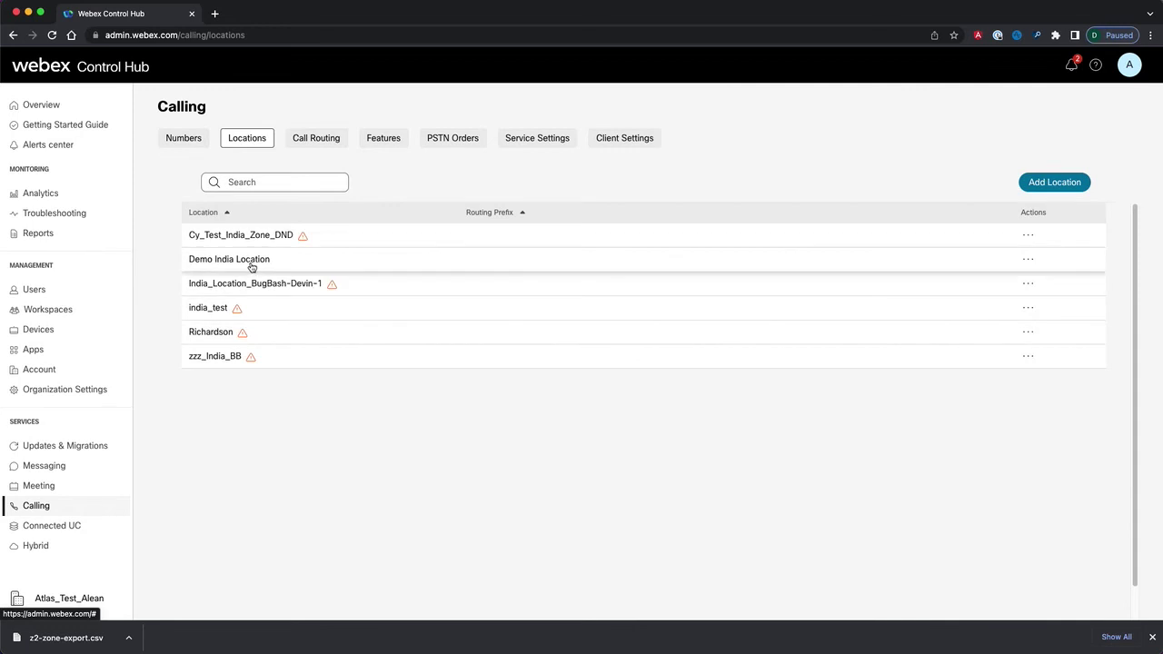
{"action": "left_click", "coordinate": [317, 264]}
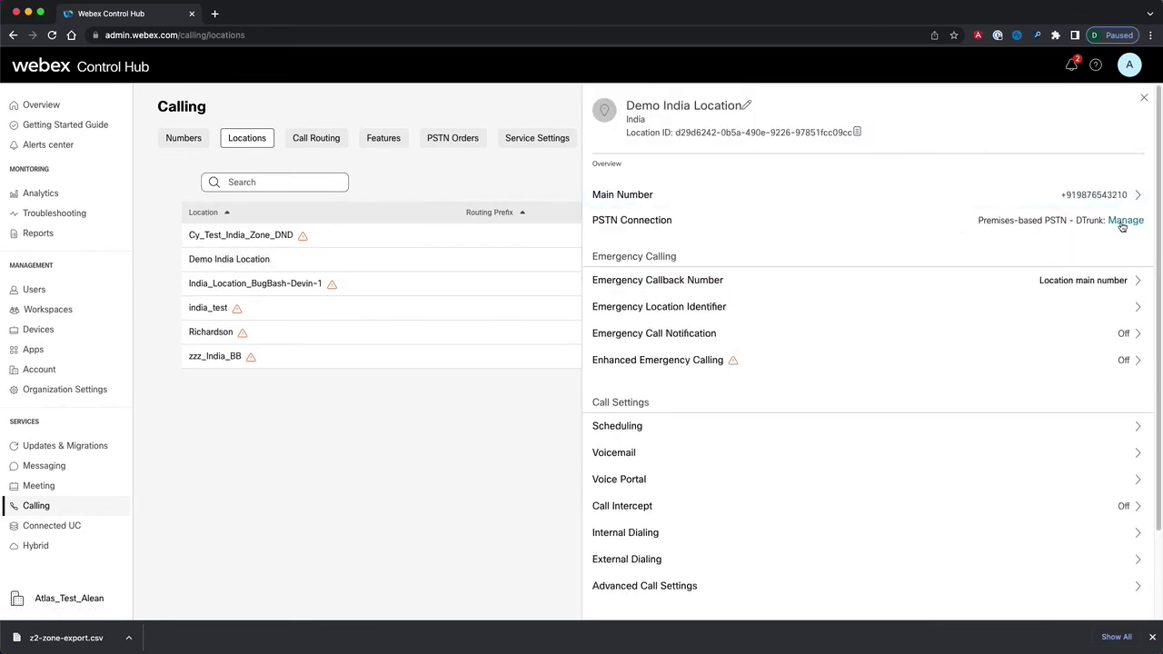
{"action": "left_click", "coordinate": [1125, 221]}
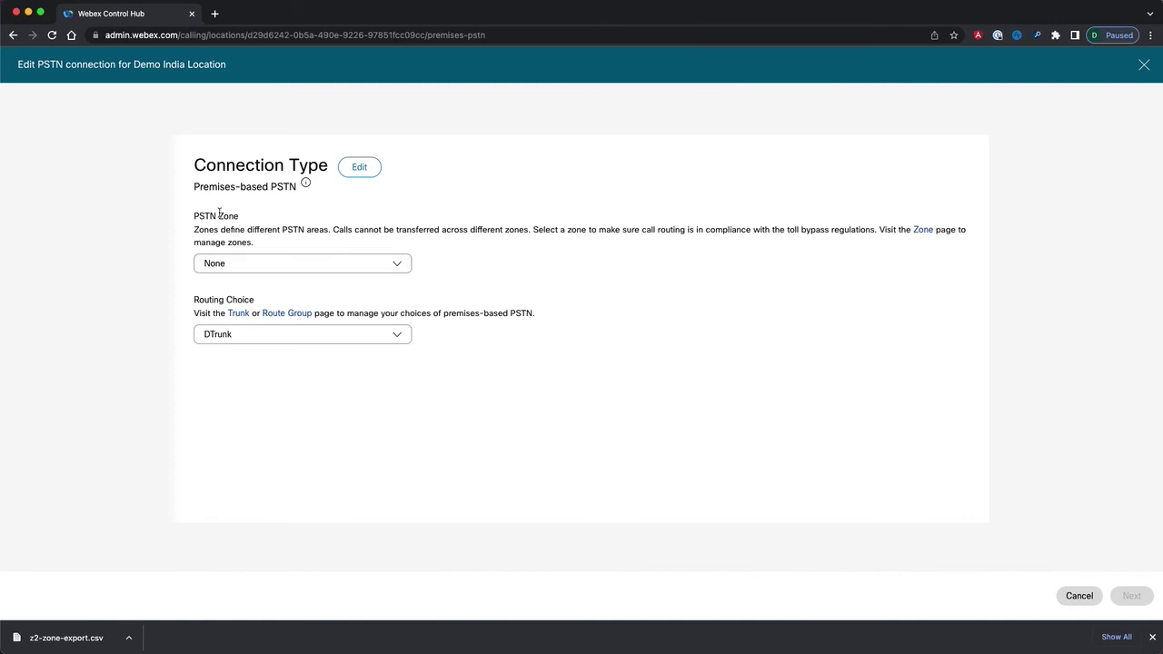
Set Demo India Location's PSTN zone to New Zone, acknowledge the routing change, and save
{"action": "left_click", "coordinate": [343, 264]}
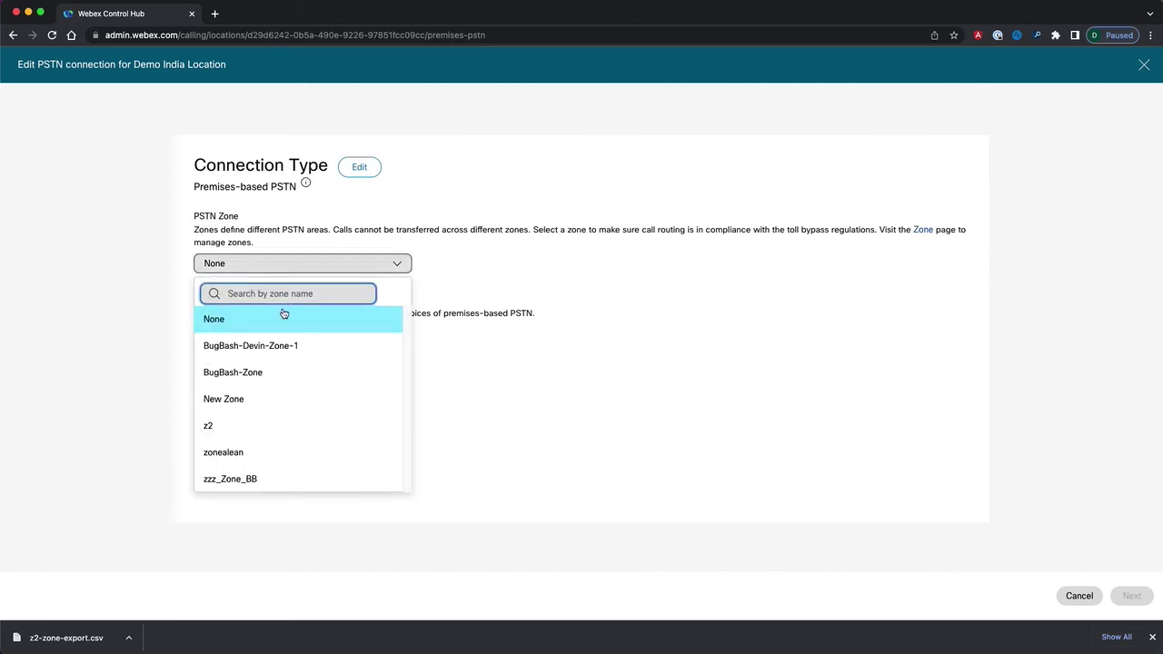
{"action": "left_click", "coordinate": [248, 404]}
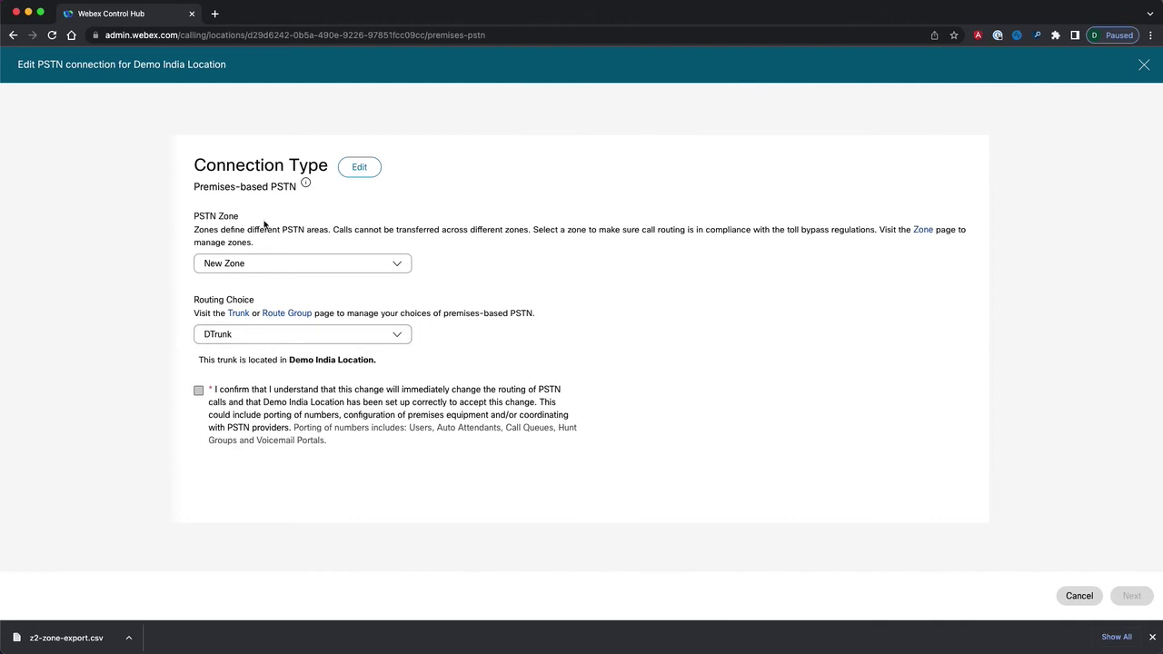
{"action": "left_click", "coordinate": [198, 390]}
{"action": "left_click", "coordinate": [1133, 596]}
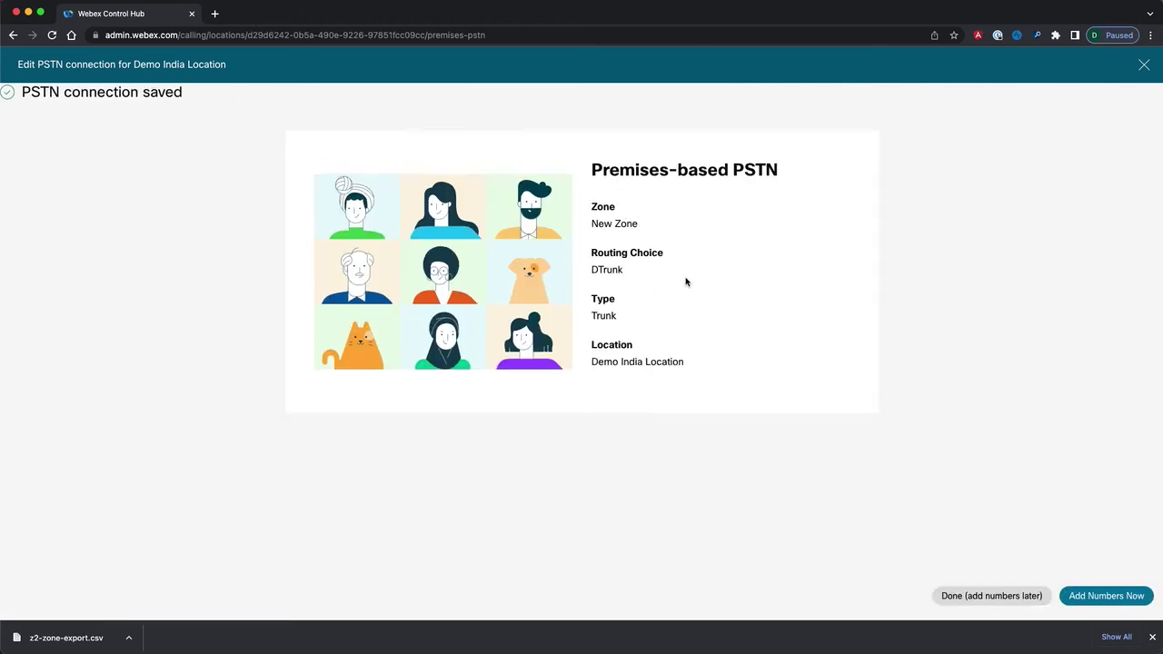
{"action": "left_click_drag", "start_coordinate": [641, 227], "coordinate": [576, 199]}
{"action": "left_click_drag", "start_coordinate": [656, 227], "coordinate": [589, 203]}
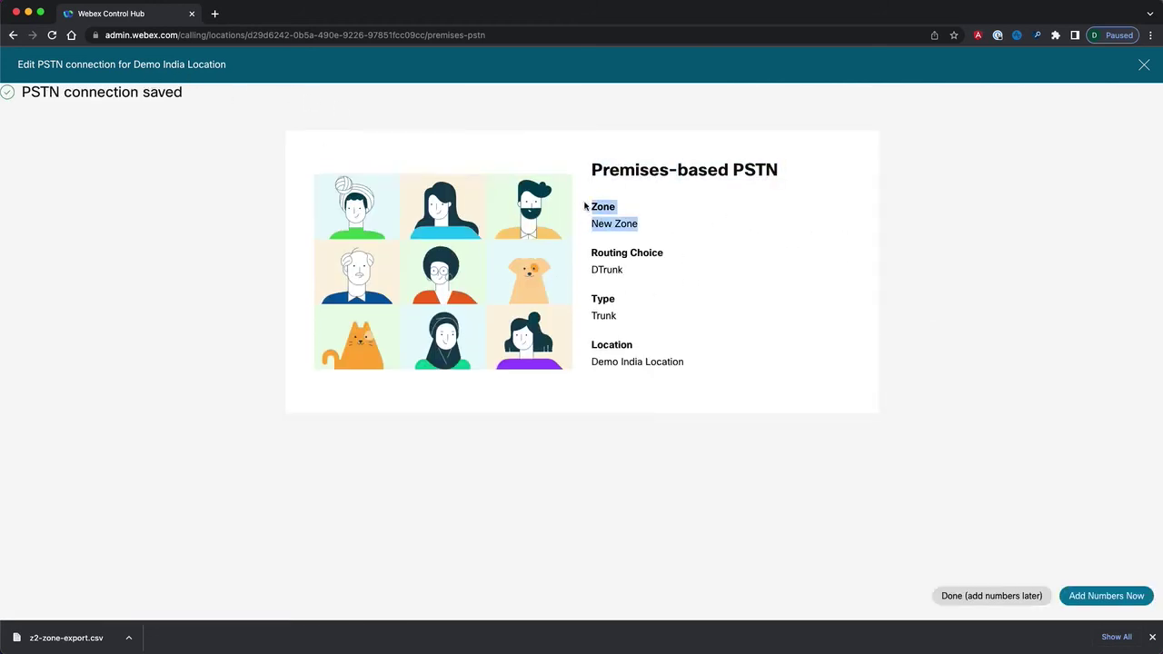
{"action": "left_click", "coordinate": [875, 411]}
Finish the PSTN setup without numbers and view New Zone's assigned location, Demo India Location
{"action": "left_click", "coordinate": [968, 596]}
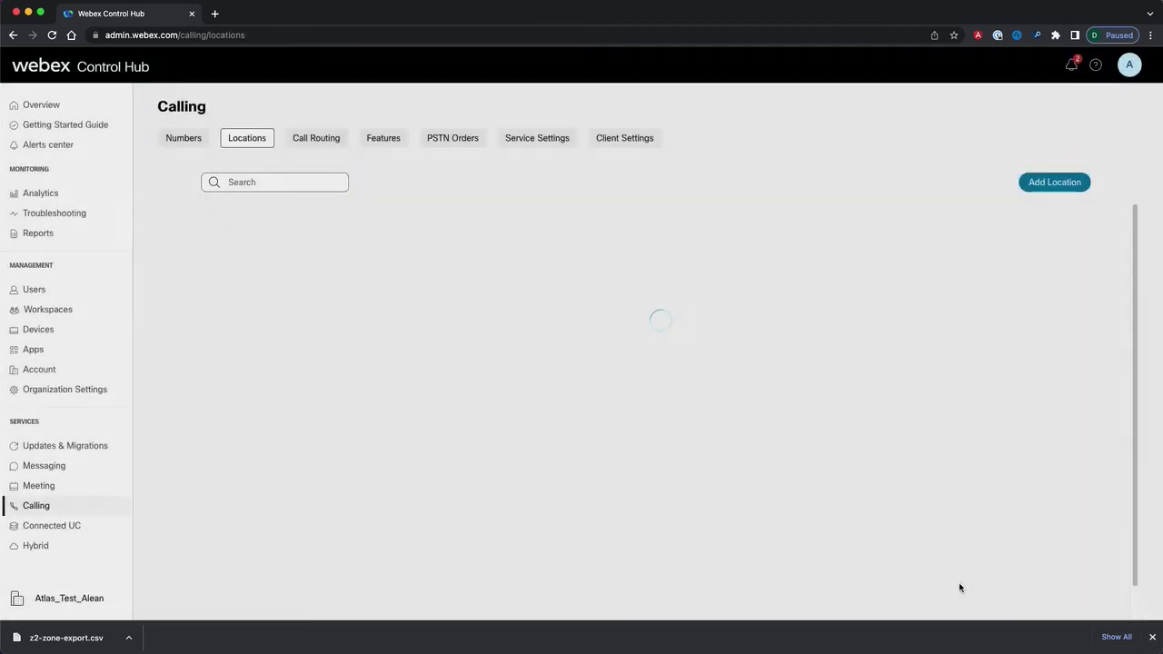
{"action": "left_click", "coordinate": [316, 138]}
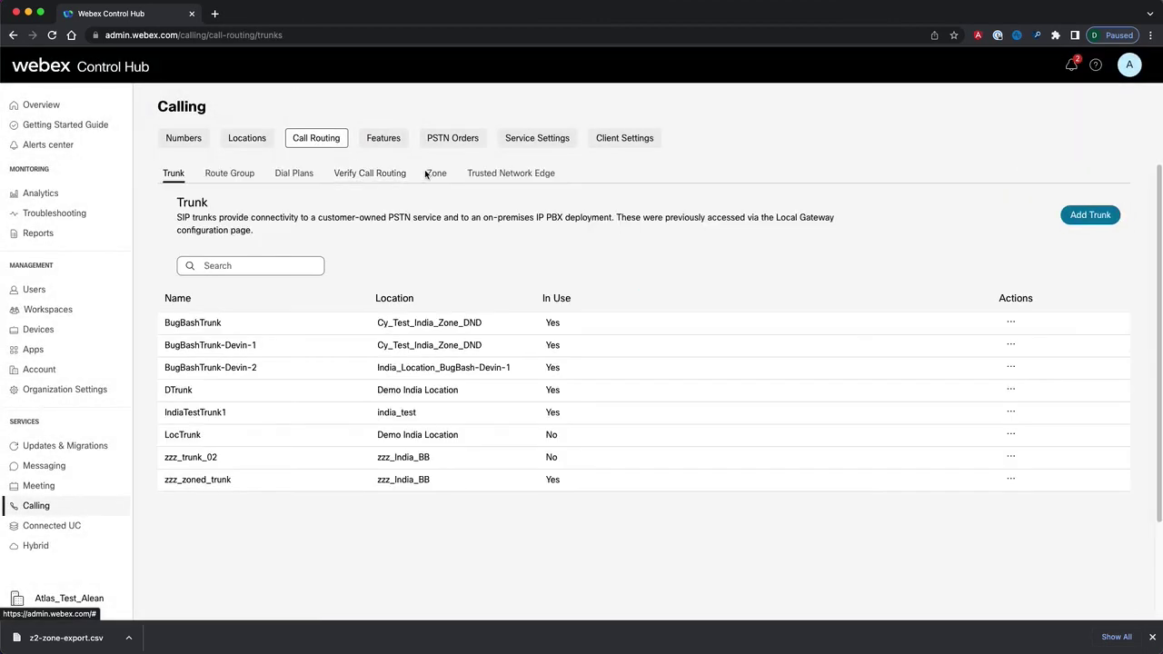
{"action": "left_click", "coordinate": [436, 175]}
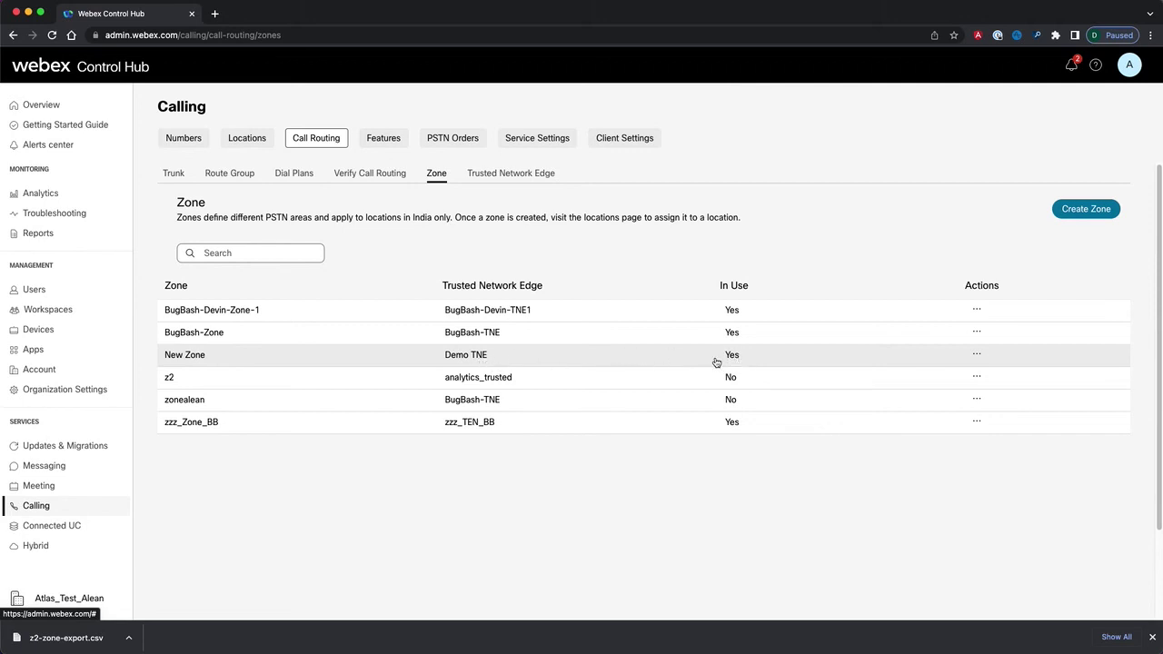
{"action": "left_click", "coordinate": [672, 362]}
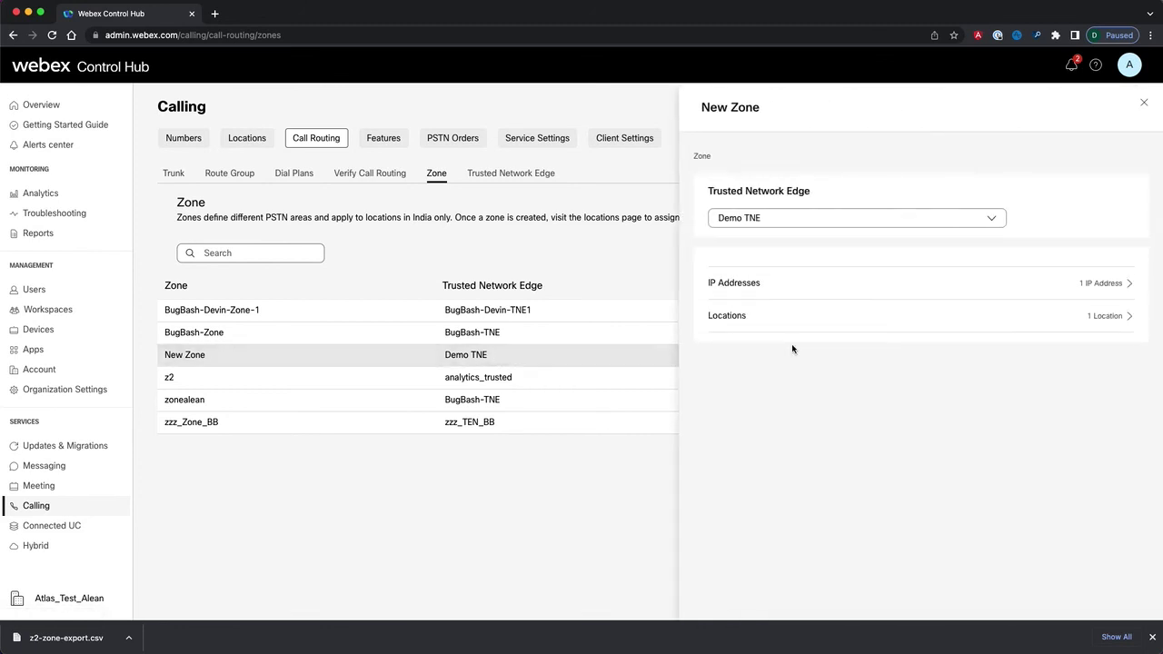
{"action": "left_click", "coordinate": [764, 325]}
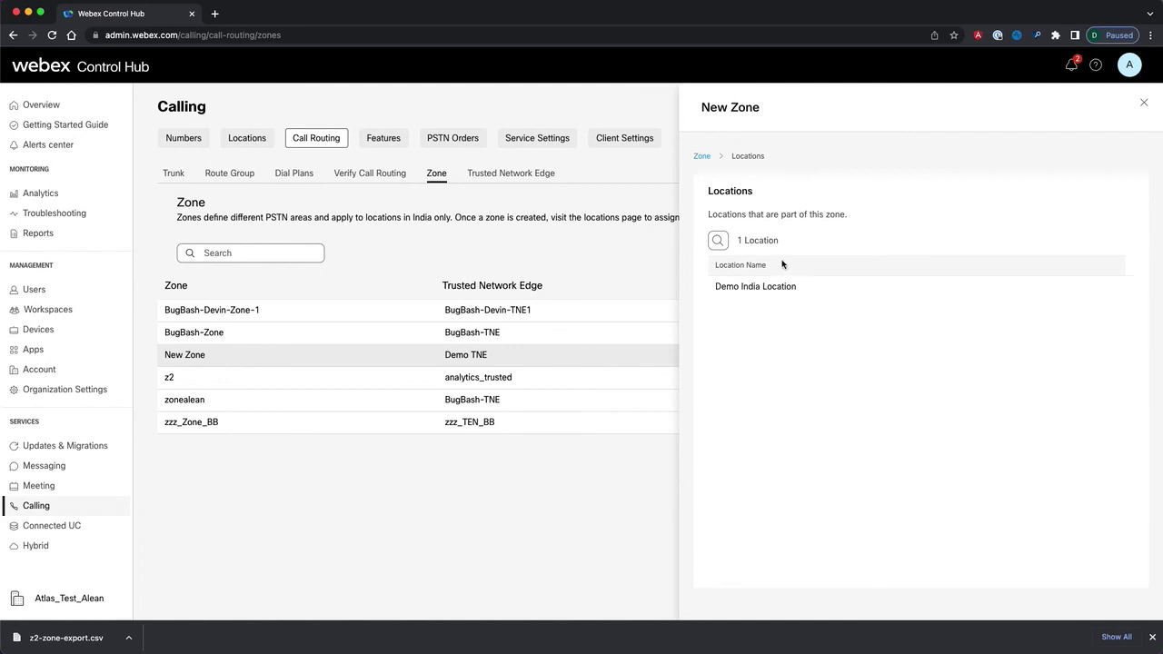
Verify Delete Zone is greyed out in New Zone's Actions menu
{"action": "left_click", "coordinate": [1143, 102]}
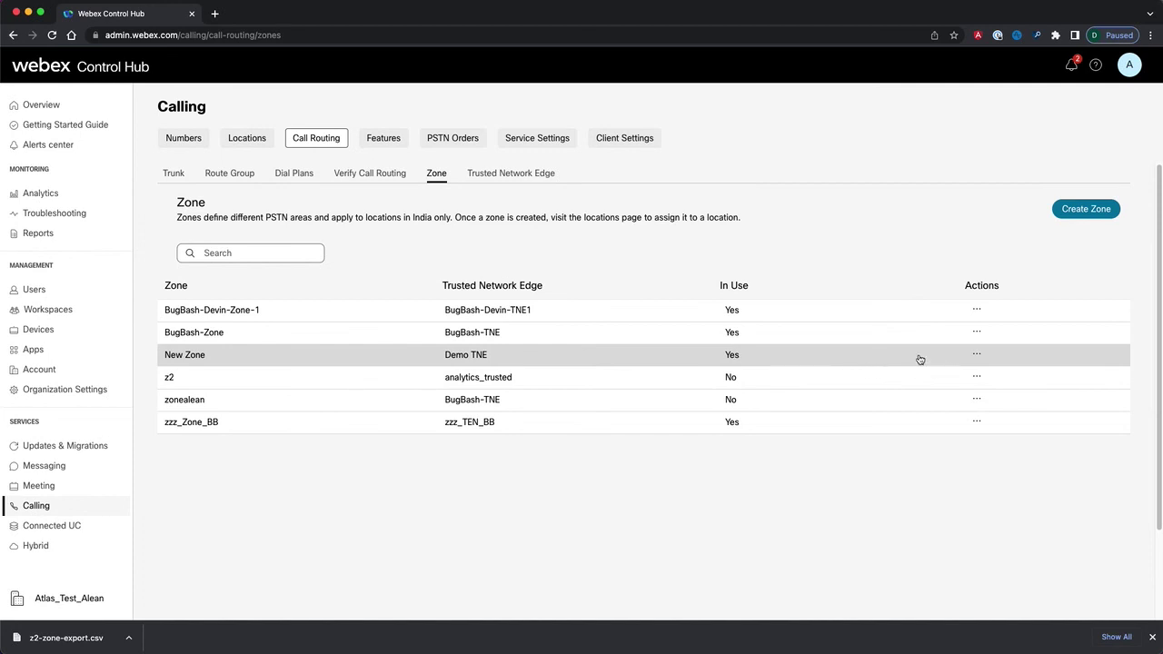
{"action": "left_click", "coordinate": [977, 355]}
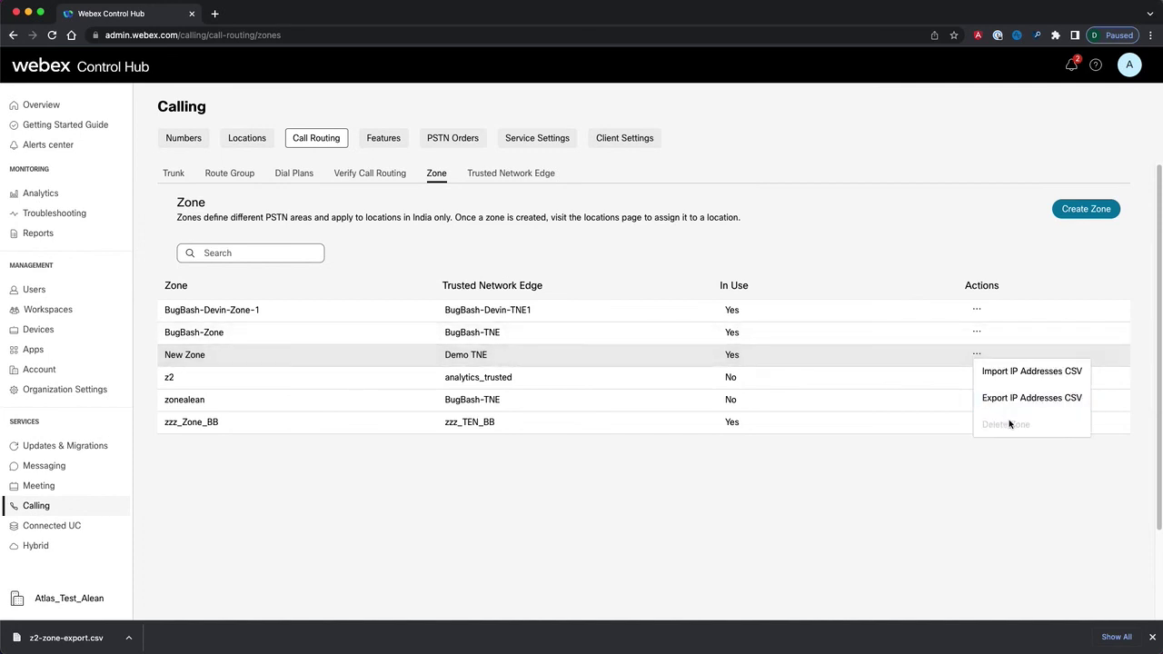
{"action": "left_click", "coordinate": [977, 518]}
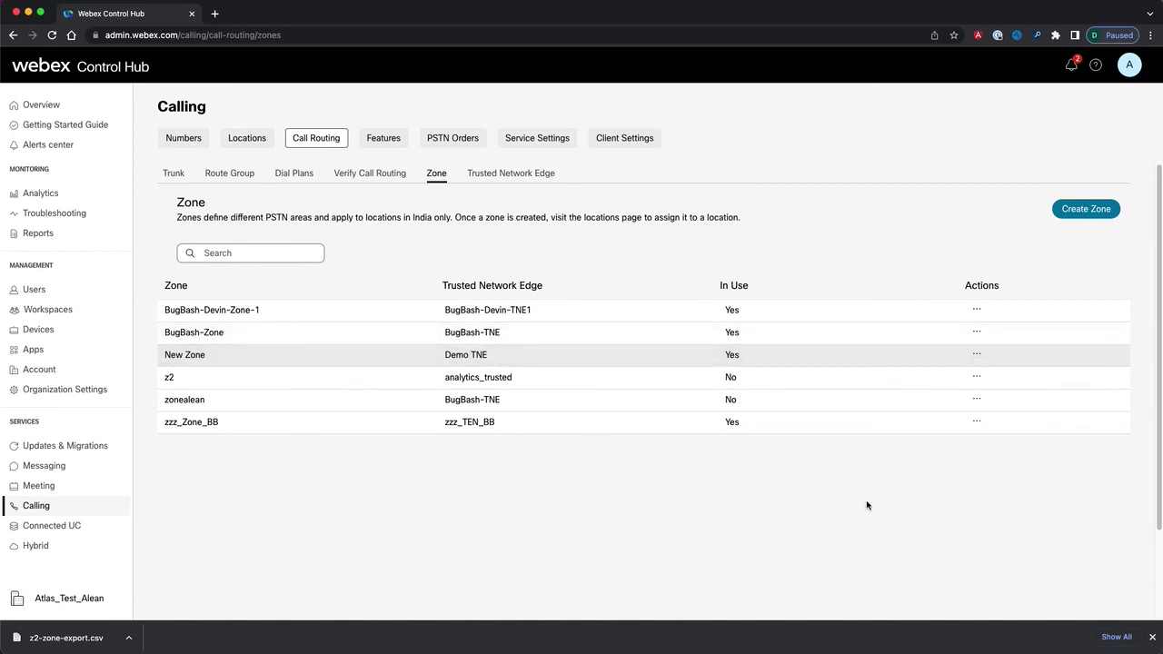
Open Demo India Location's PSTN connection editor from Calling Locations
{"action": "left_click", "coordinate": [245, 141]}
{"action": "left_click", "coordinate": [246, 263]}
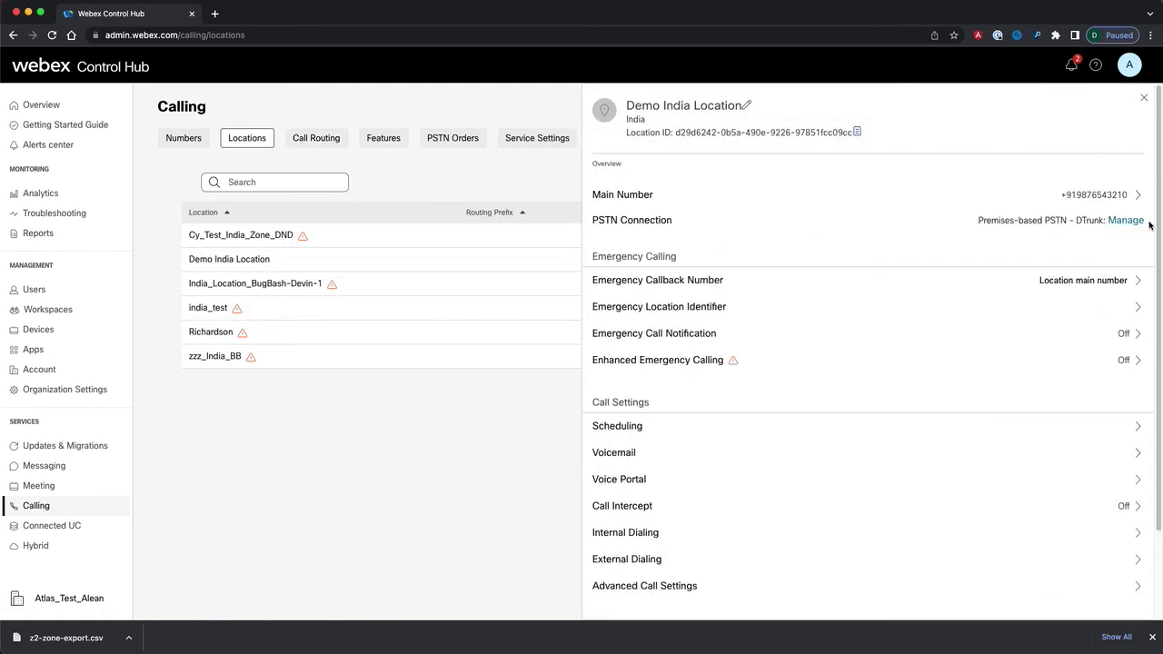
{"action": "left_click", "coordinate": [1126, 221]}
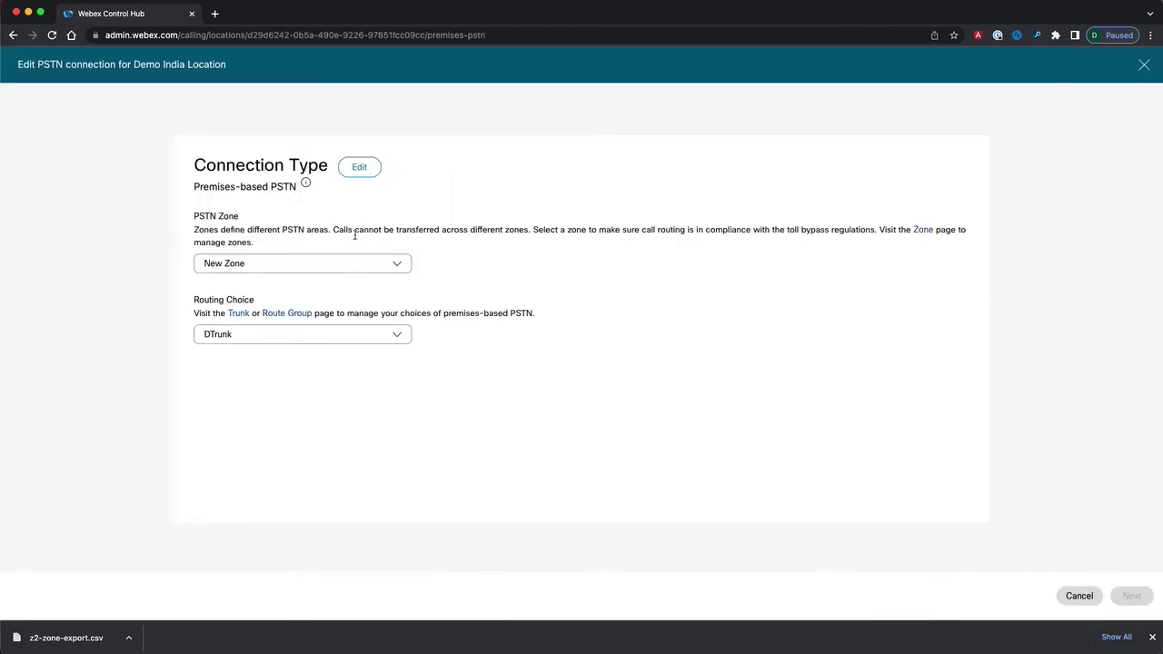
Change the PSTN zone to None, accept the warnings, and finish without adding numbers
{"action": "left_click", "coordinate": [336, 269]}
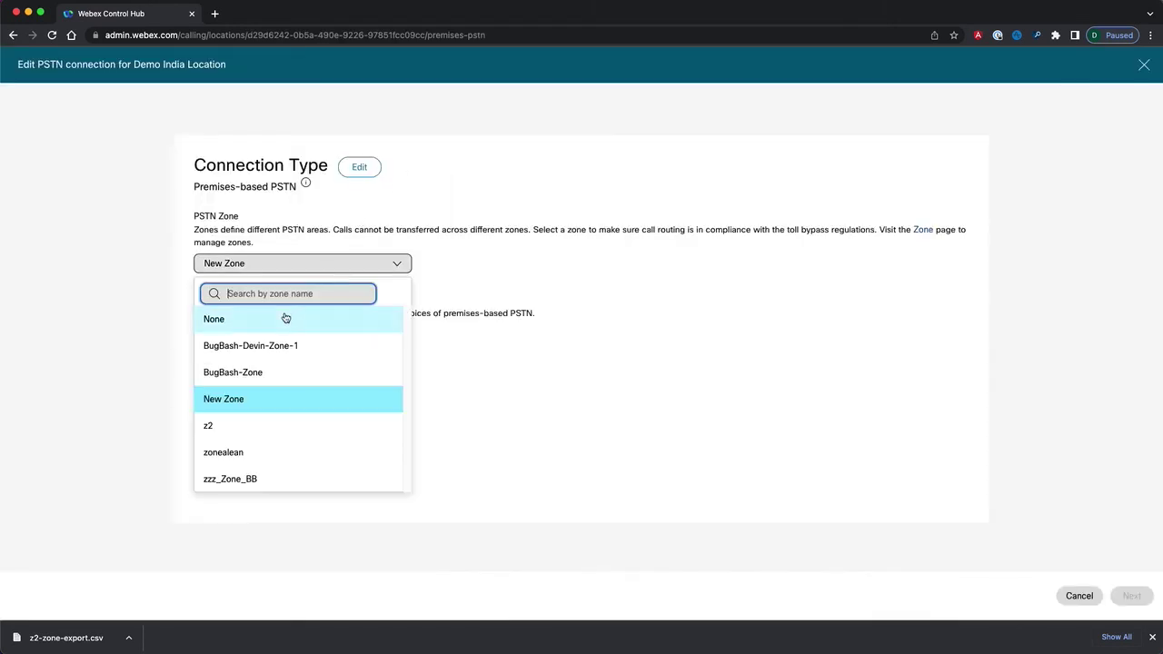
{"action": "left_click", "coordinate": [234, 323]}
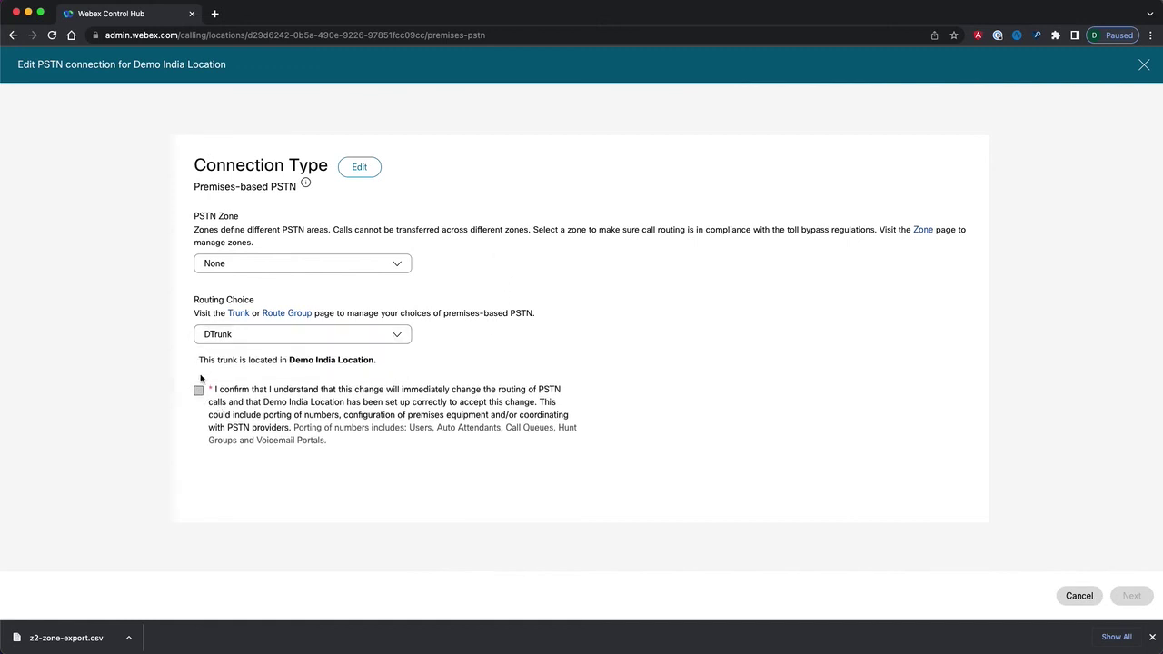
{"action": "left_click", "coordinate": [198, 391]}
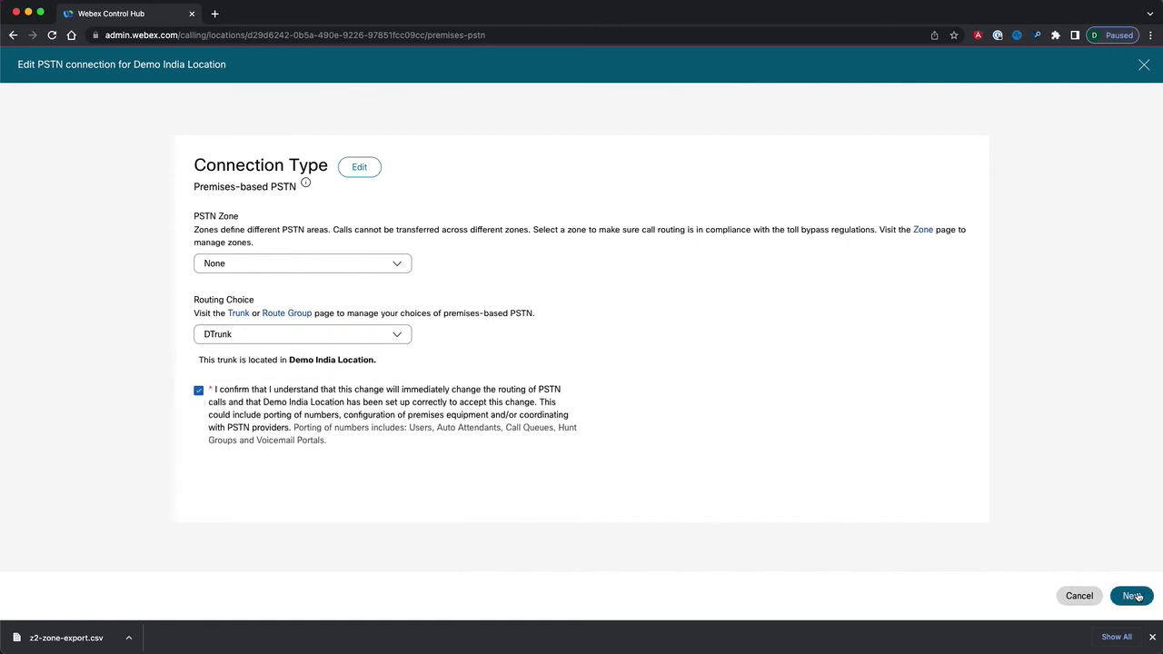
{"action": "left_click", "coordinate": [1132, 596]}
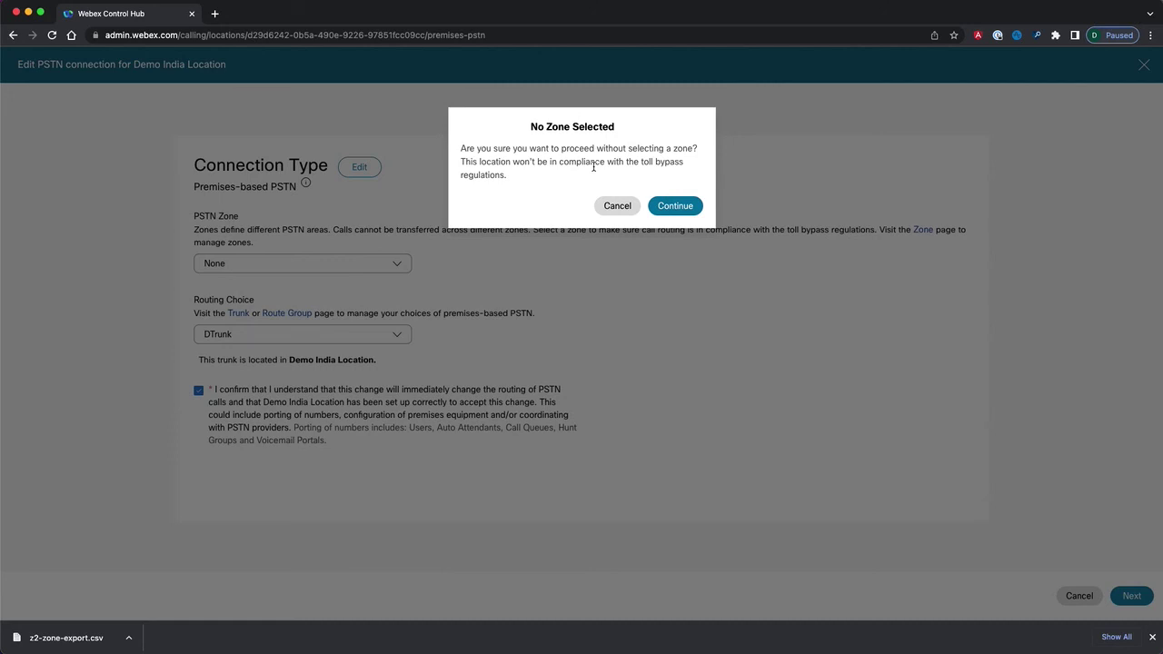
{"action": "left_click", "coordinate": [675, 205]}
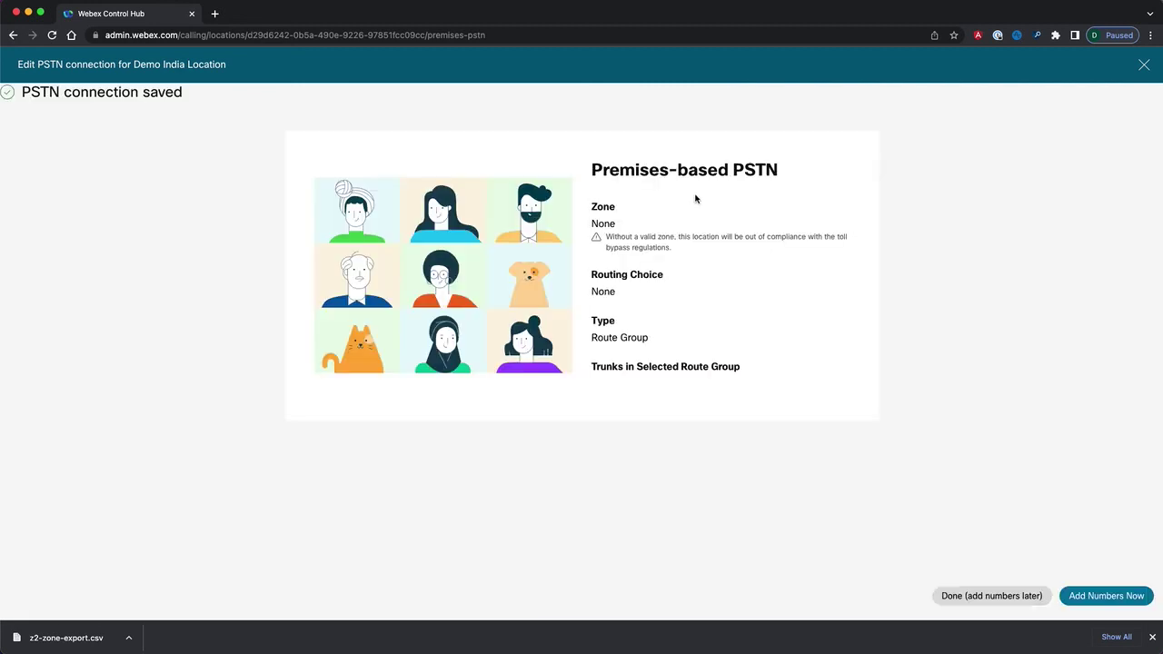
{"action": "left_click_drag", "start_coordinate": [606, 236], "coordinate": [706, 262]}
{"action": "left_click", "coordinate": [709, 269]}
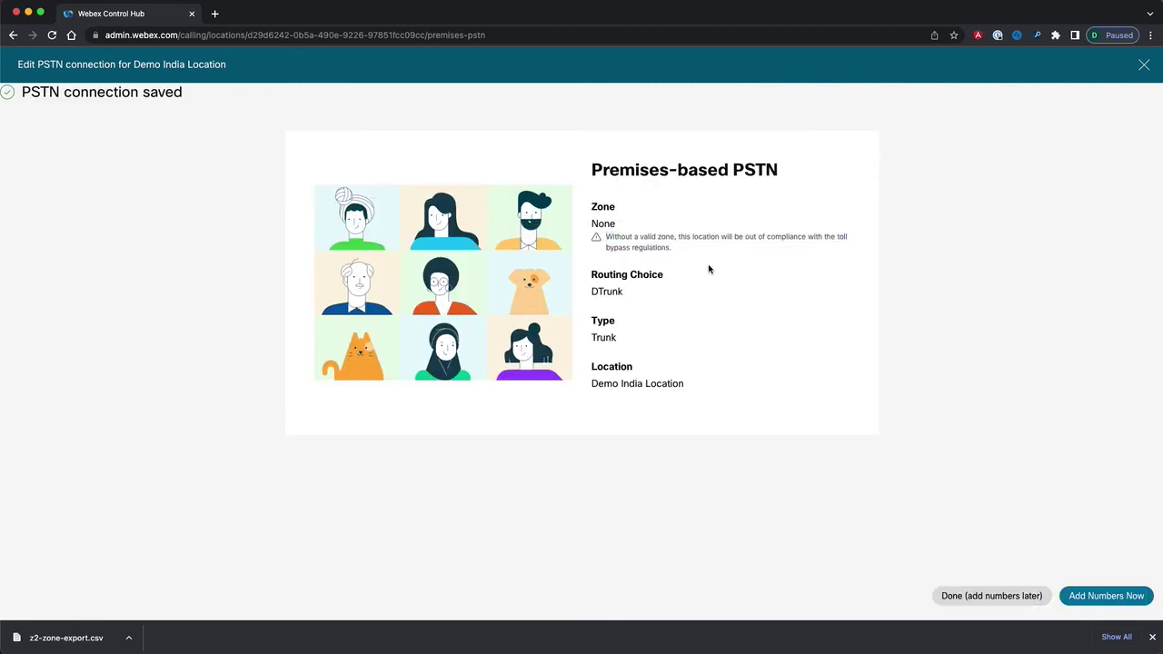
{"action": "left_click", "coordinate": [974, 603]}
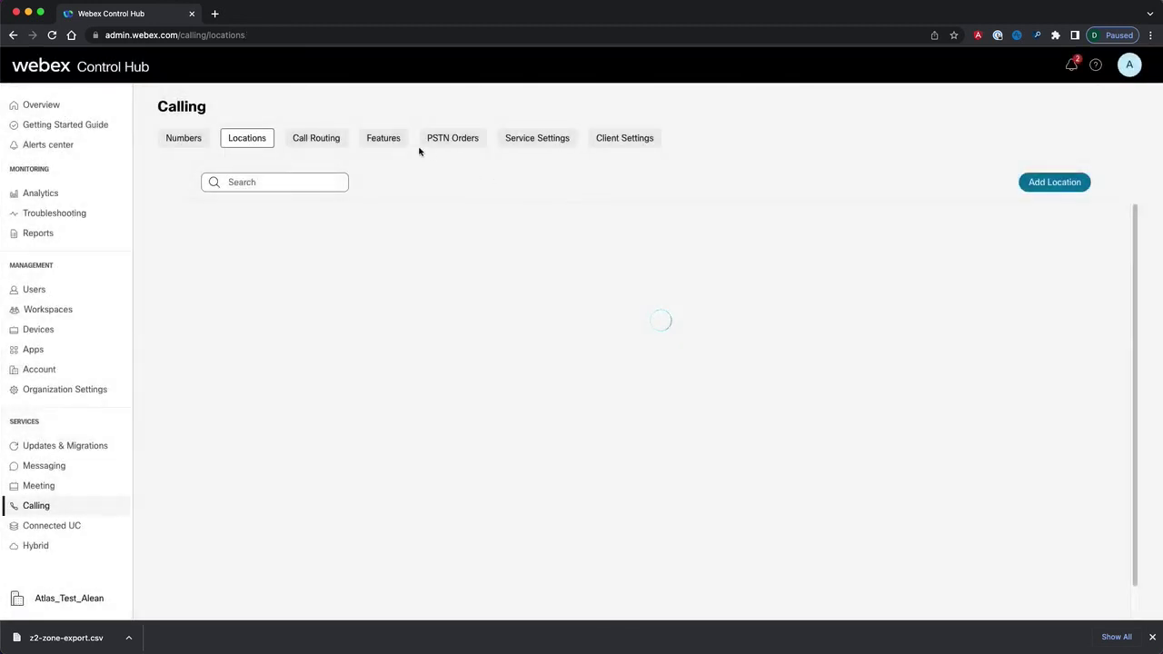
Confirm in the Zone list that New Zone now has 0 locations
{"action": "left_click", "coordinate": [327, 139]}
{"action": "left_click", "coordinate": [435, 176]}
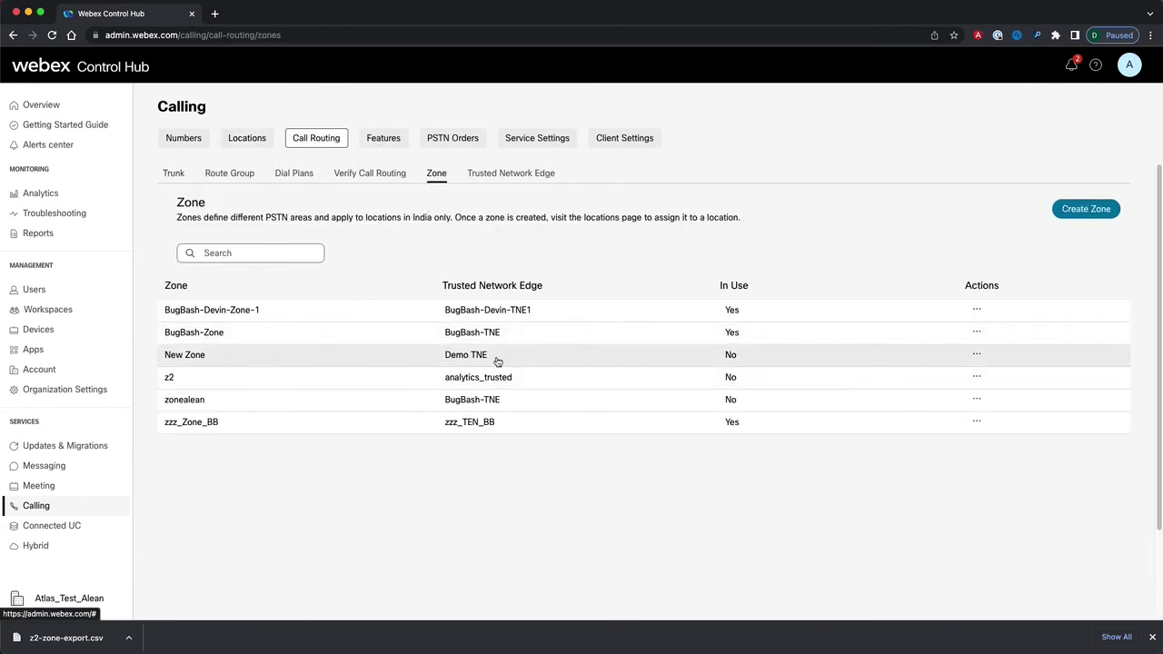
{"action": "left_click", "coordinate": [694, 357]}
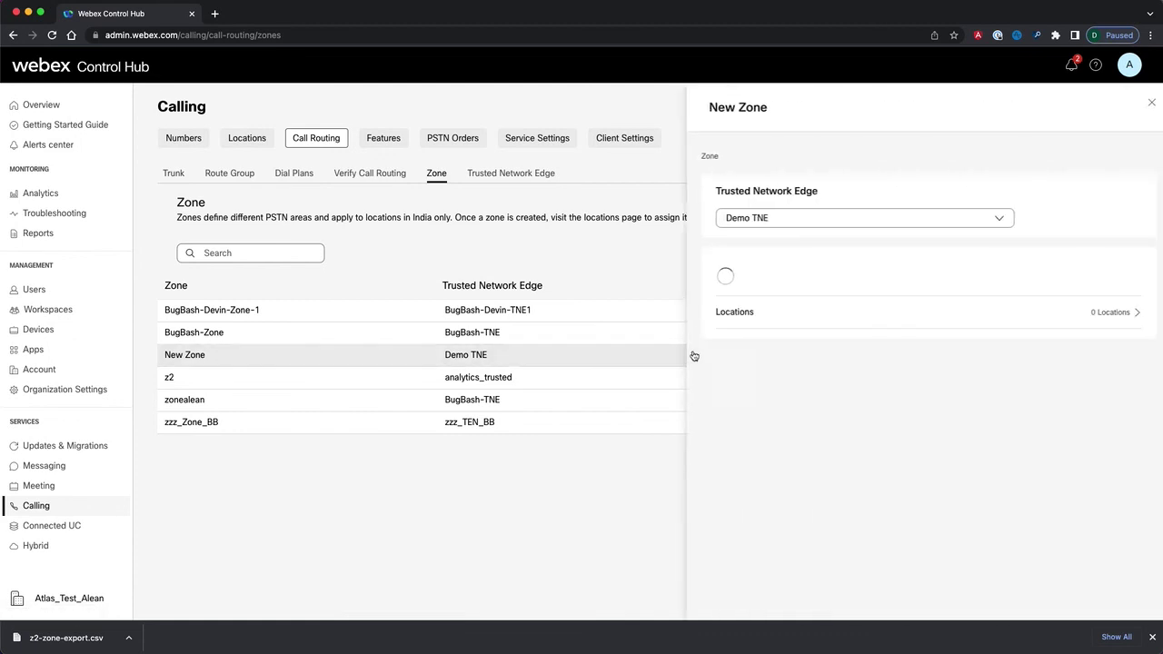
{"action": "left_click", "coordinate": [755, 316]}
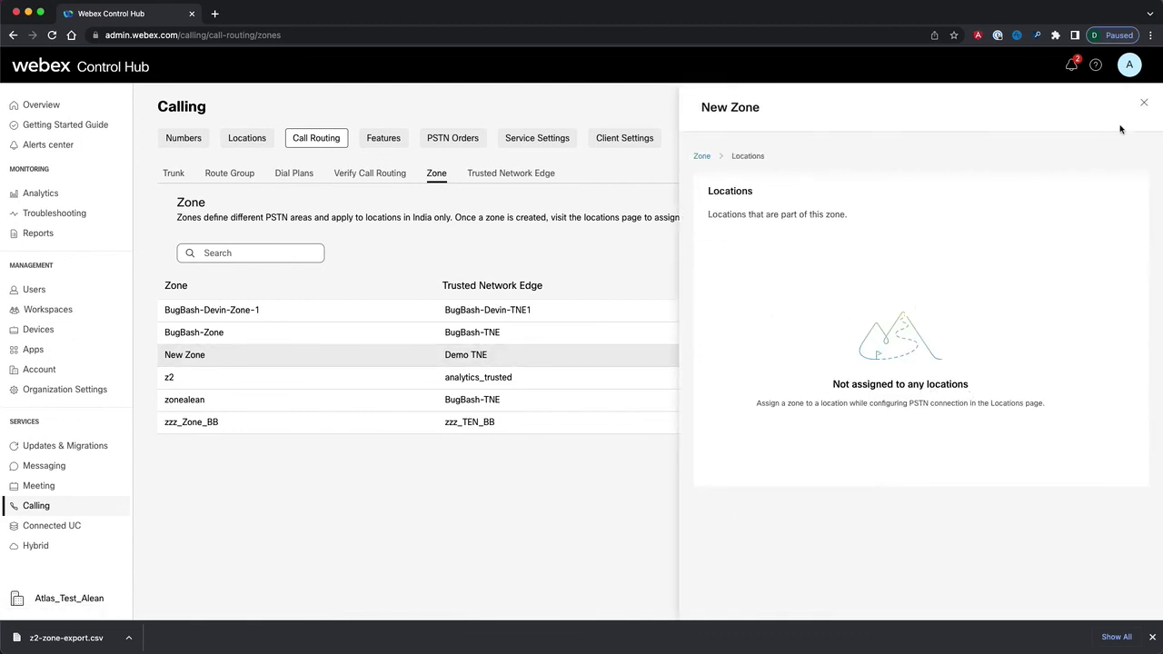
{"action": "left_click", "coordinate": [1144, 103]}
Delete New Zone via its Actions menu and confirm
{"action": "left_click", "coordinate": [974, 357]}
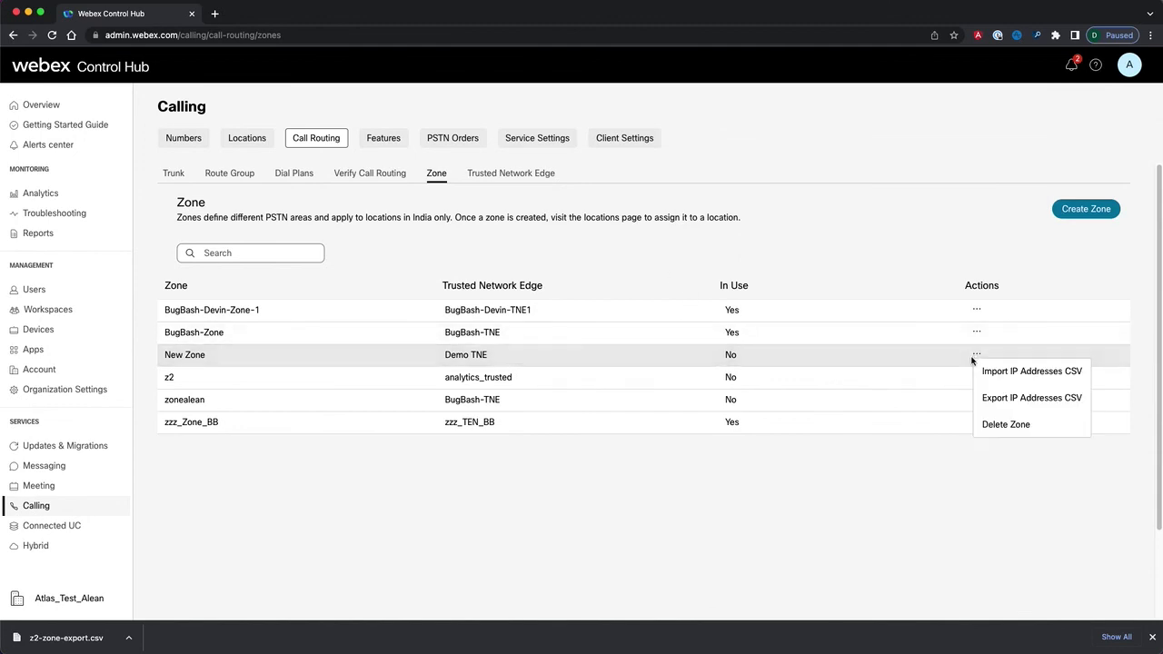
{"action": "left_click", "coordinate": [1005, 427]}
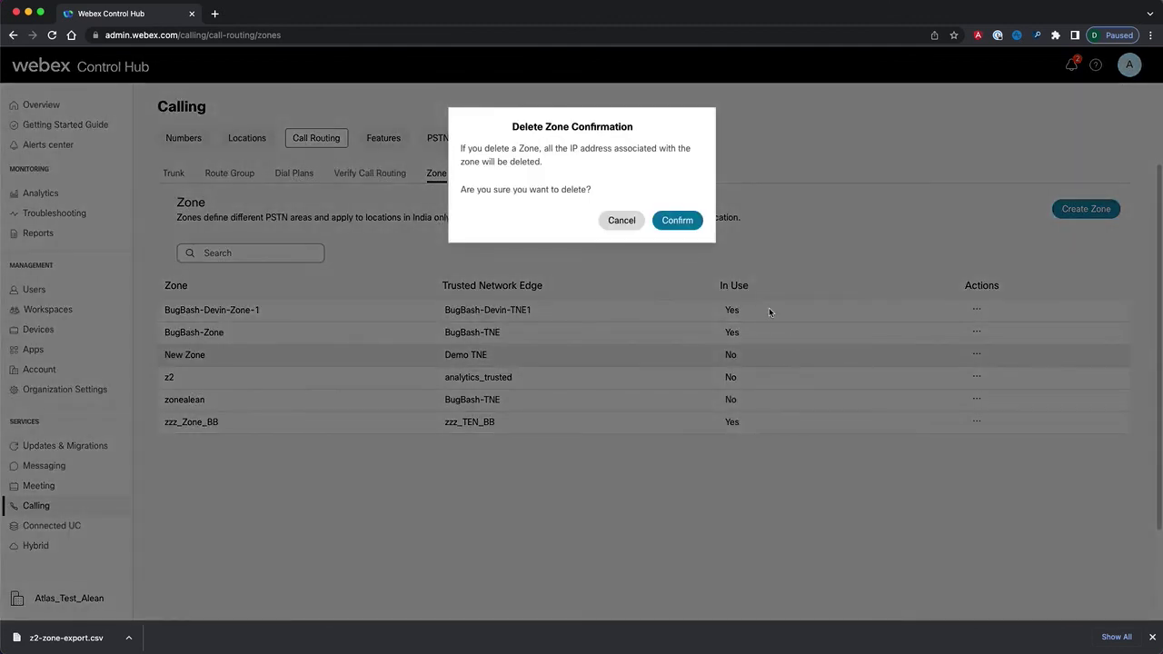
{"action": "left_click", "coordinate": [679, 221]}
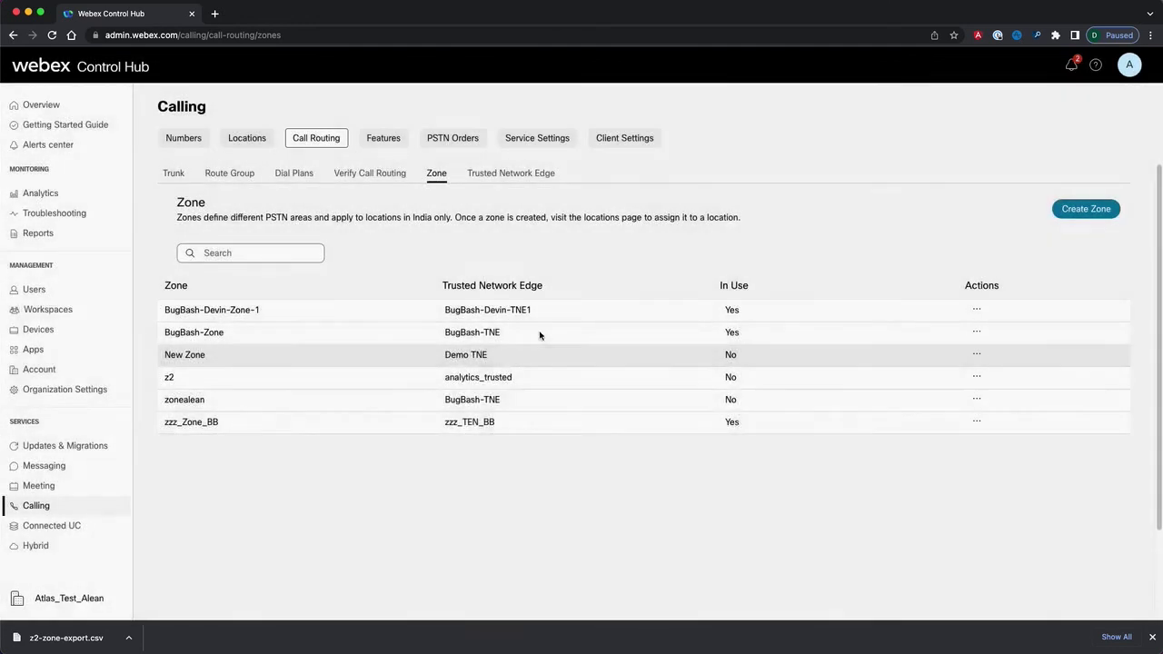
On the Trusted Network Edge tab, delete Demo TNE from its Actions menu and confirm
{"action": "left_click", "coordinate": [491, 174]}
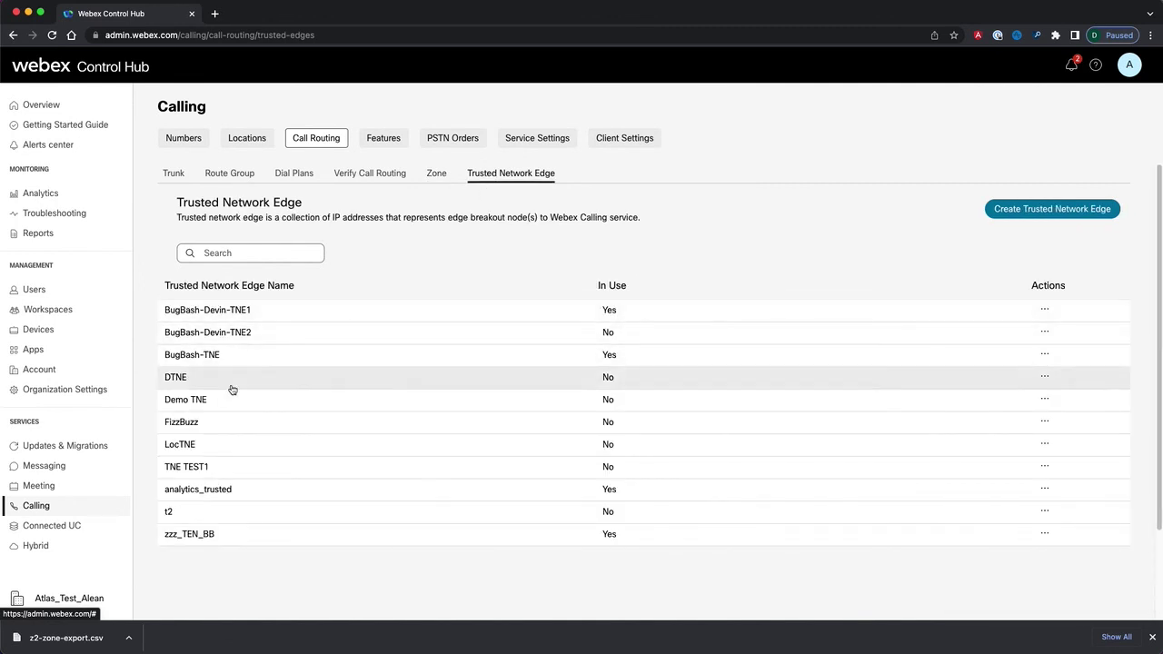
{"action": "right_click", "coordinate": [622, 406]}
{"action": "key", "text": "Escape"}
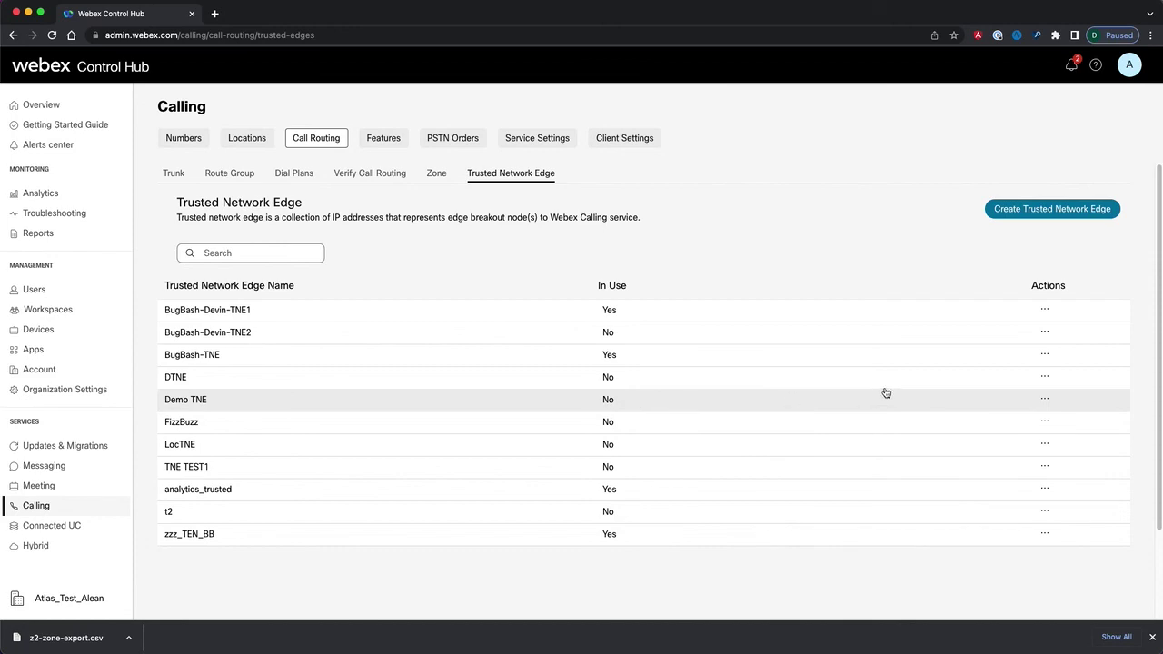
{"action": "left_click", "coordinate": [1045, 401]}
{"action": "left_click", "coordinate": [995, 468]}
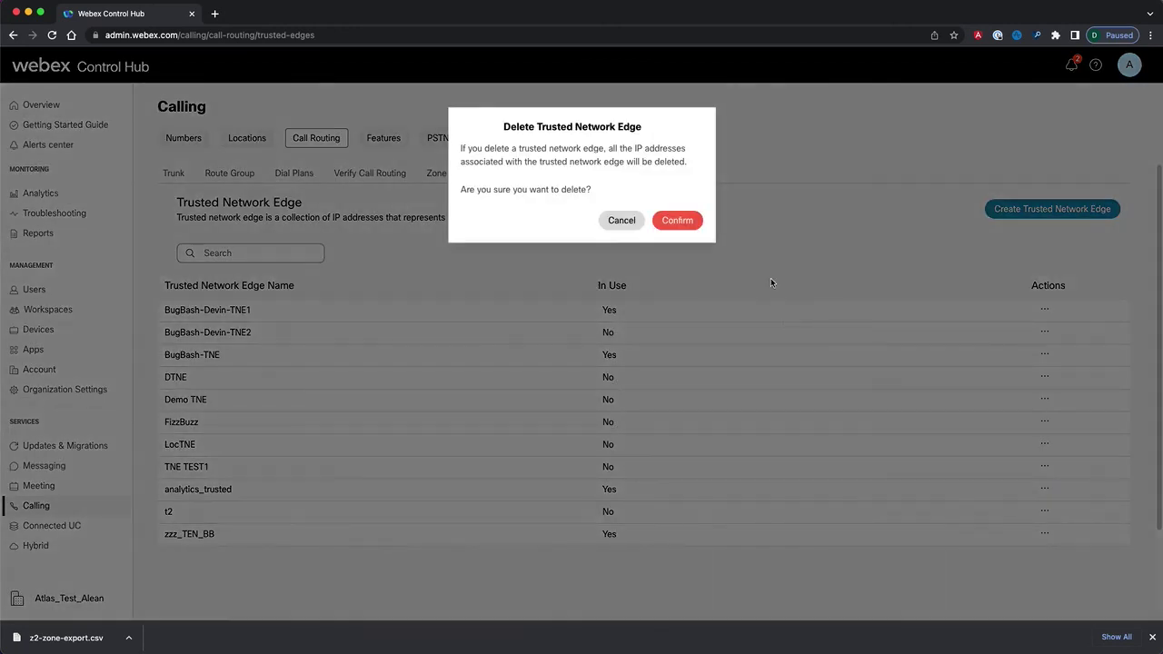
{"action": "left_click", "coordinate": [677, 221]}
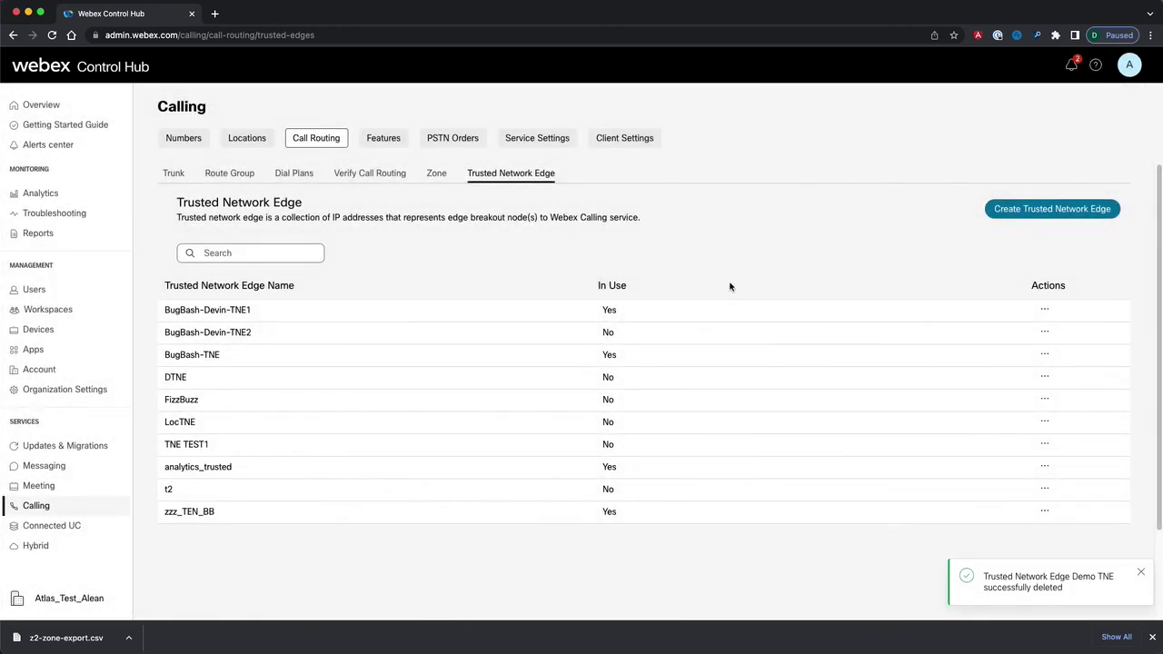